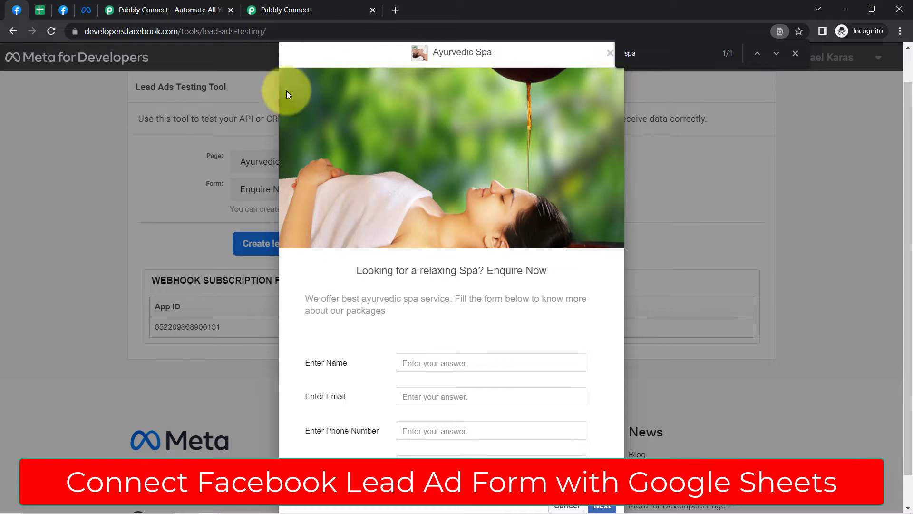
Compare the Ayurvedic Spa lead form with the New Leads from Facebook Ads spreadsheet
{"action": "left_click", "coordinate": [40, 10]}
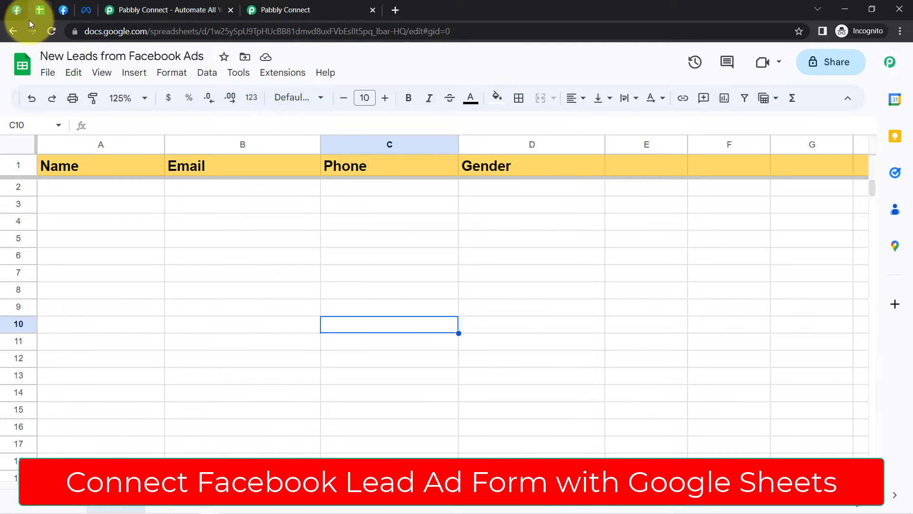
{"action": "left_click", "coordinate": [17, 14]}
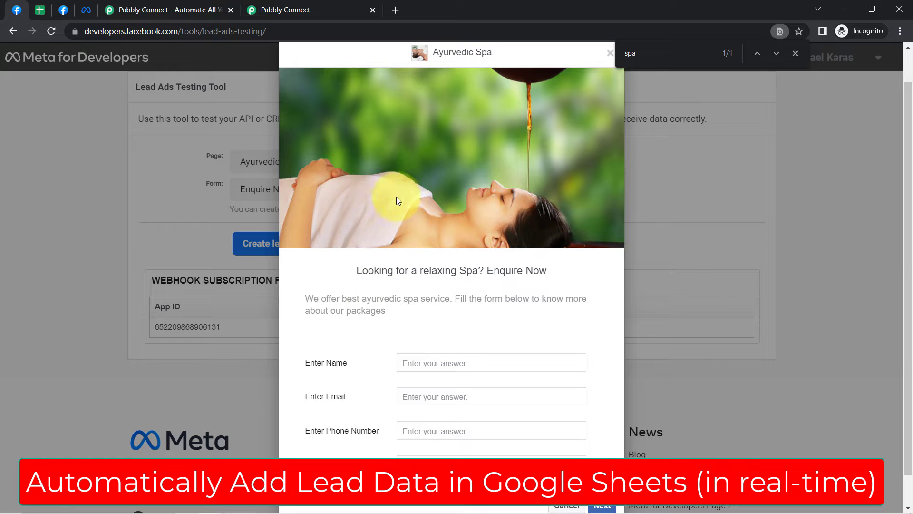
{"action": "left_click", "coordinate": [40, 10]}
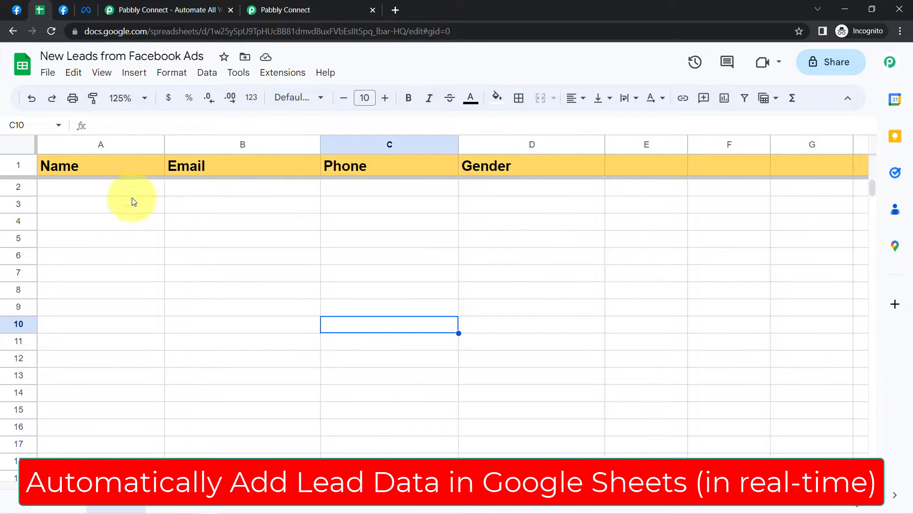
In the Meta lead ads forms page, dismiss the old download dialog and request a download of new leads for the Enquire Now form
{"action": "left_click", "coordinate": [85, 9]}
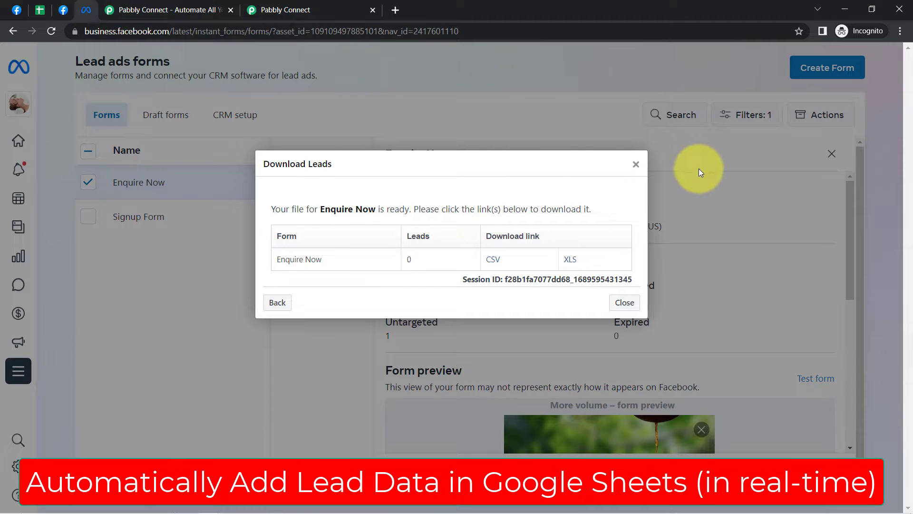
{"action": "left_click", "coordinate": [634, 163]}
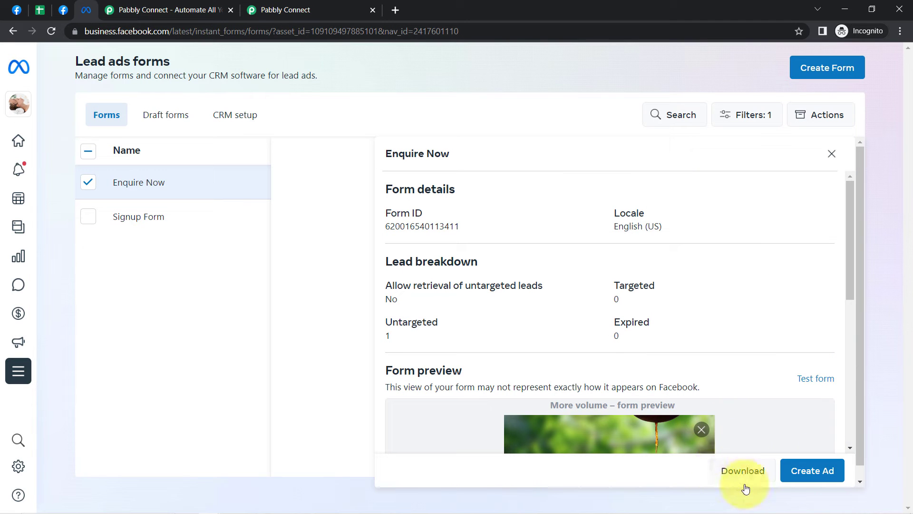
{"action": "left_click", "coordinate": [729, 480]}
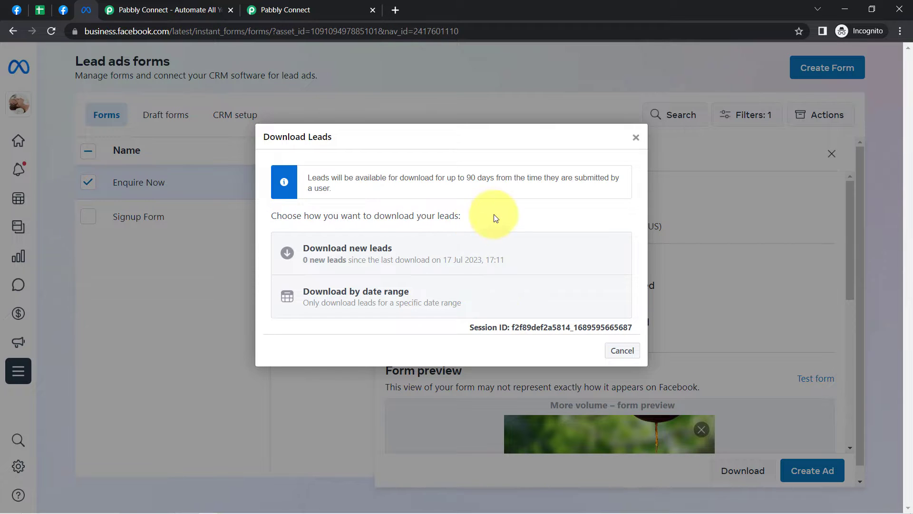
{"action": "left_click", "coordinate": [451, 260]}
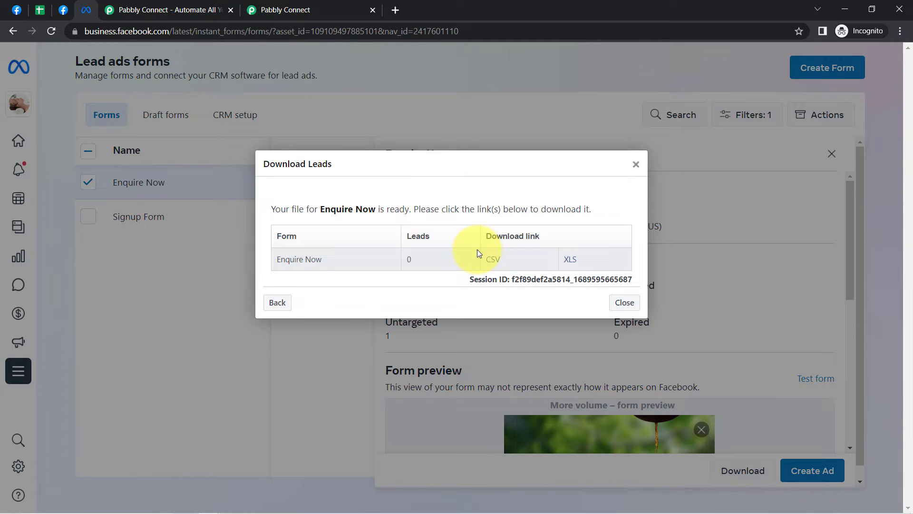
Check the lead form's name, email, phone number and gender fields against the matching columns and empty rows of the leads spreadsheet
{"action": "left_click", "coordinate": [23, 9]}
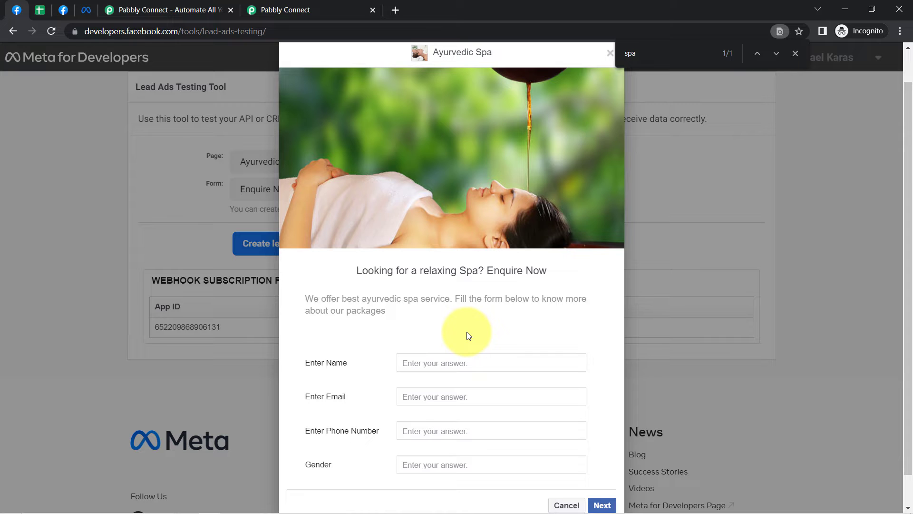
{"action": "left_click", "coordinate": [41, 8]}
{"action": "left_click_drag", "start_coordinate": [122, 189], "coordinate": [548, 187]}
{"action": "left_click_drag", "start_coordinate": [151, 210], "coordinate": [539, 210]}
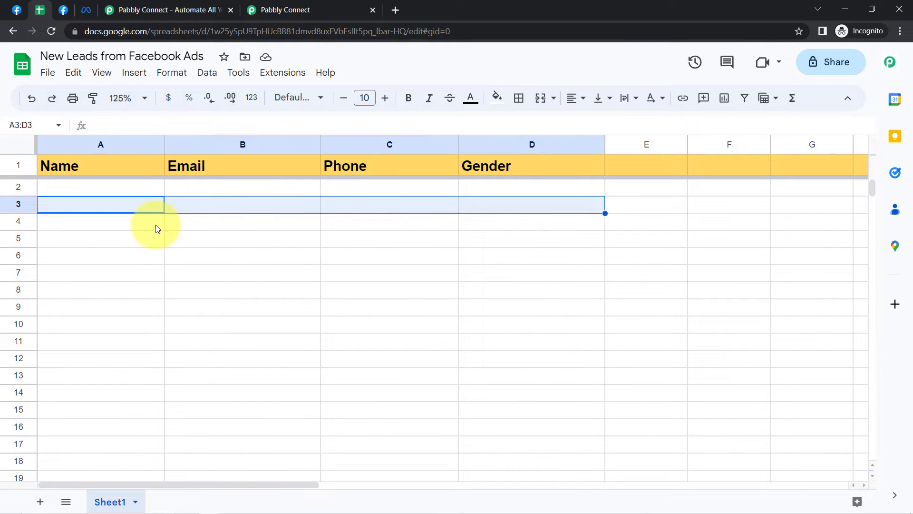
{"action": "left_click_drag", "start_coordinate": [155, 227], "coordinate": [616, 230]}
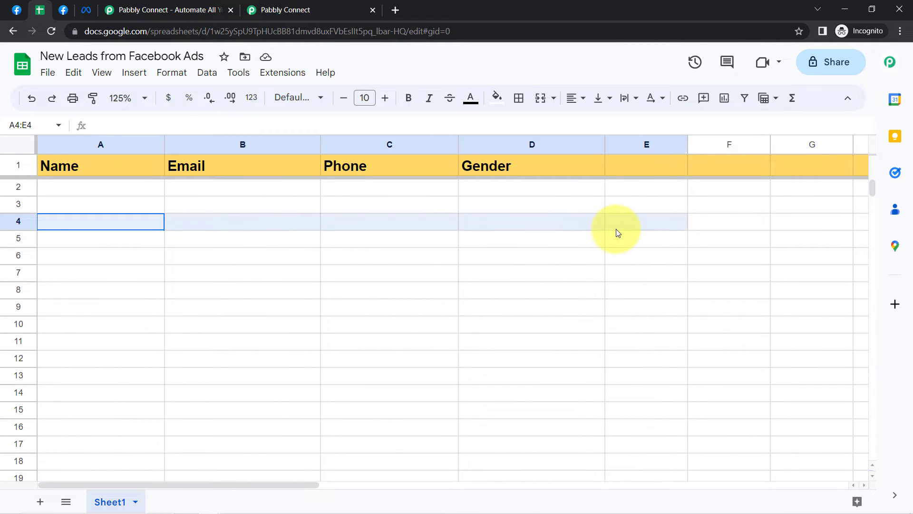
{"action": "left_click", "coordinate": [17, 10]}
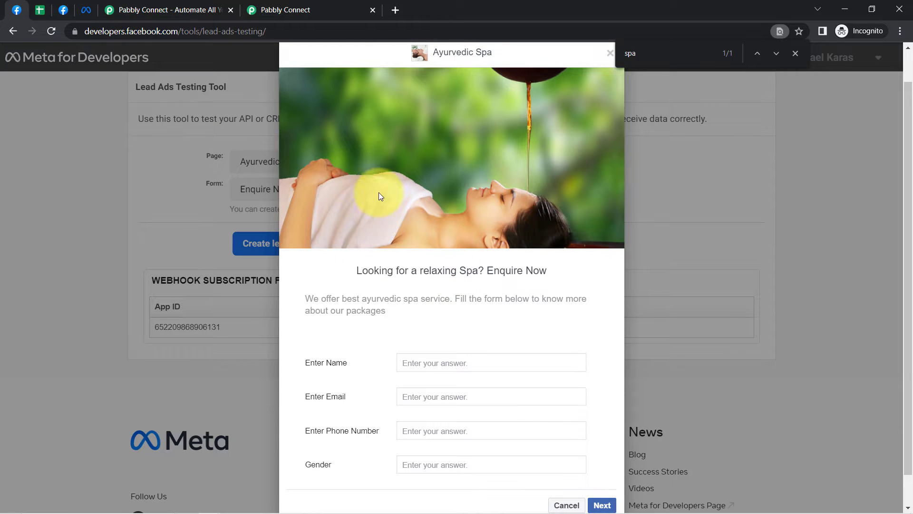
{"action": "left_click", "coordinate": [40, 10]}
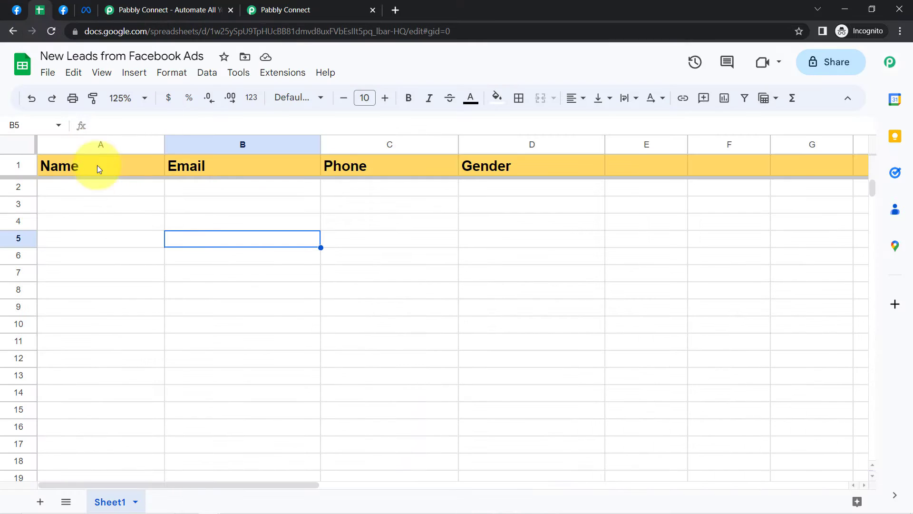
{"action": "left_click_drag", "start_coordinate": [119, 196], "coordinate": [539, 203]}
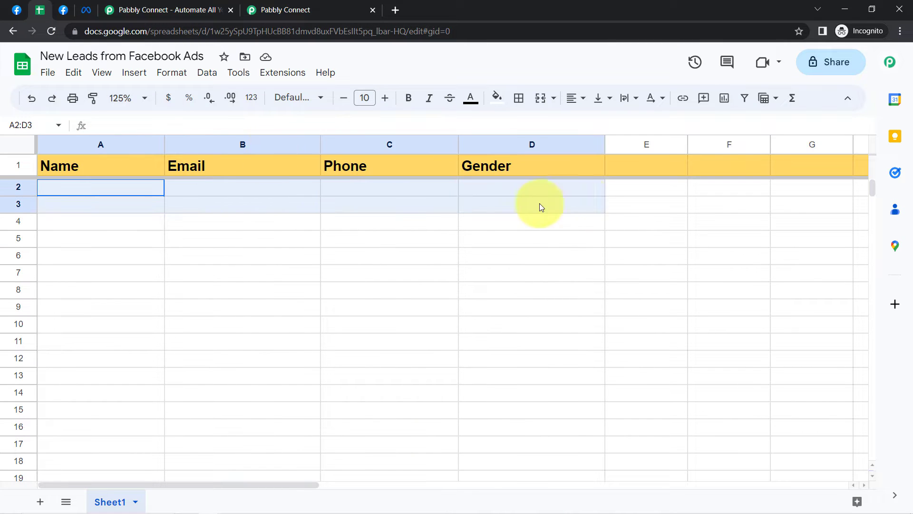
{"action": "left_click", "coordinate": [17, 10]}
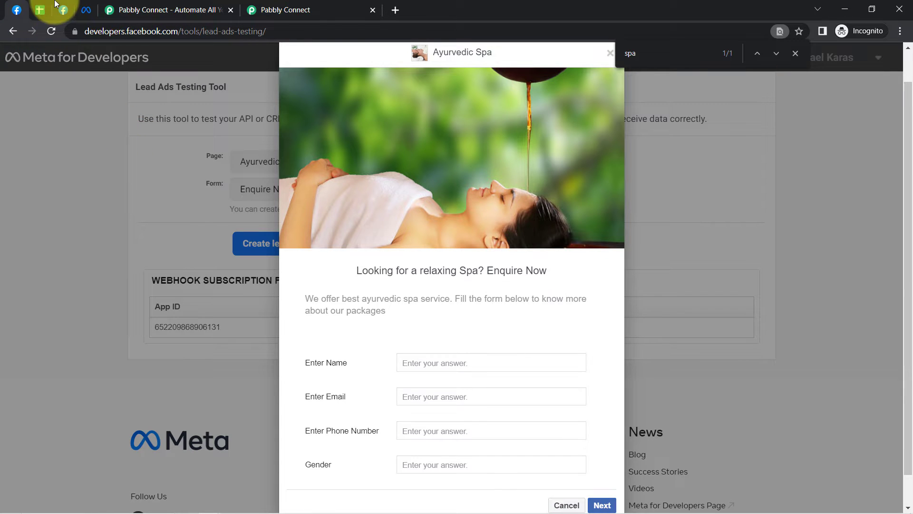
{"action": "left_click", "coordinate": [40, 7]}
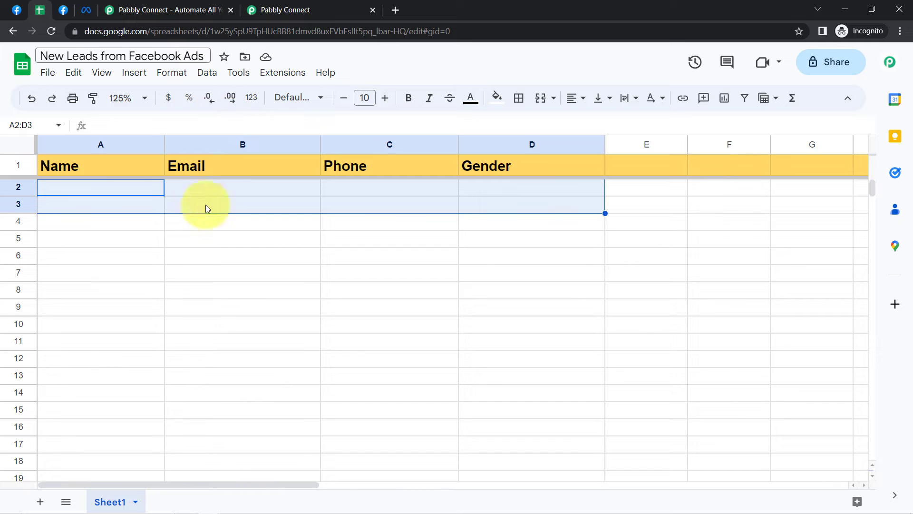
{"action": "left_click", "coordinate": [206, 239]}
Examine the Pabbly Connect home page with its sign-up options, and the account dashboard with its folders and workflow area
{"action": "left_click", "coordinate": [143, 10]}
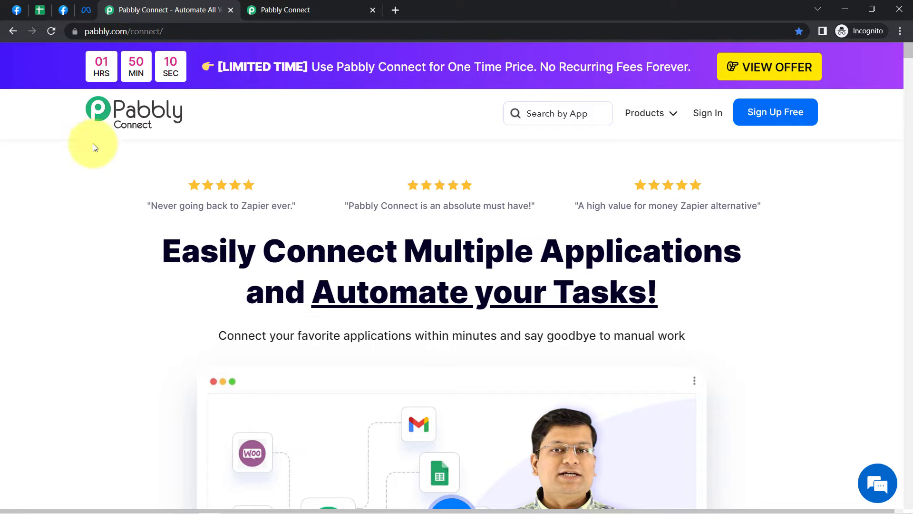
{"action": "left_click_drag", "start_coordinate": [182, 251], "coordinate": [621, 292]}
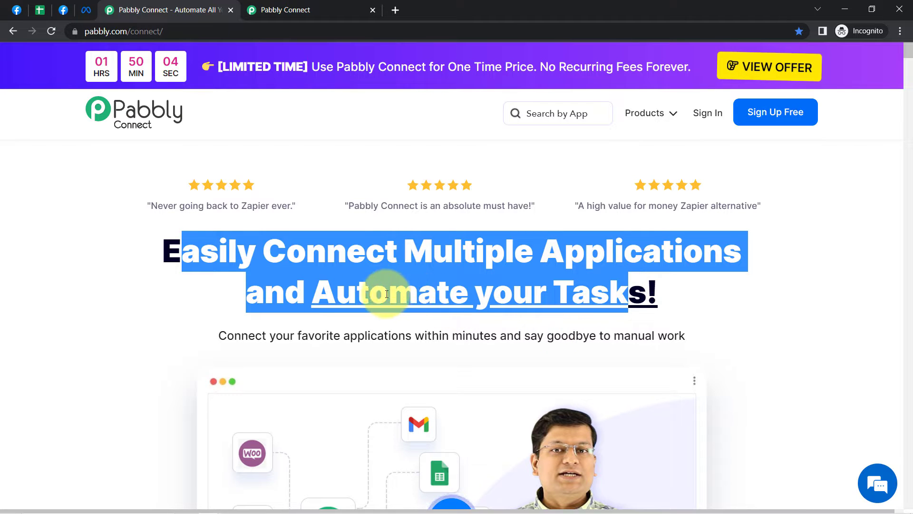
{"action": "left_click", "coordinate": [314, 9]}
{"action": "scroll", "coordinate": [218, 198], "scroll_direction": "down", "scroll_amount": 2}
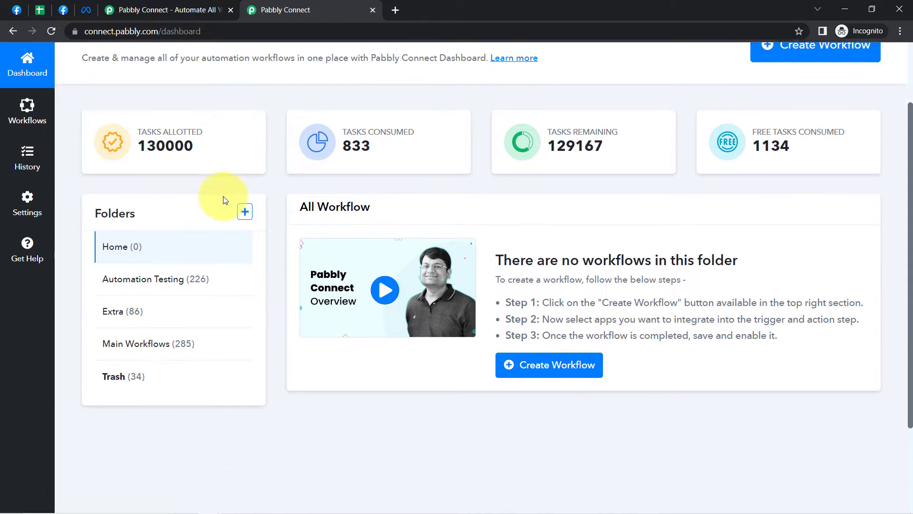
{"action": "scroll", "coordinate": [224, 197], "scroll_direction": "up", "scroll_amount": 1}
{"action": "scroll", "coordinate": [231, 197], "scroll_direction": "down", "scroll_amount": 2}
{"action": "scroll", "coordinate": [224, 195], "scroll_direction": "up", "scroll_amount": 4}
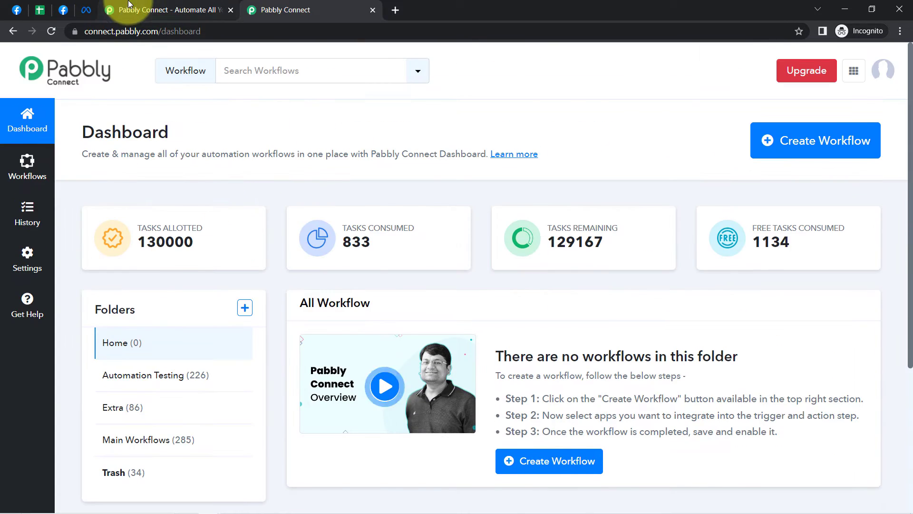
{"action": "left_click", "coordinate": [183, 10]}
{"action": "left_click", "coordinate": [192, 230]}
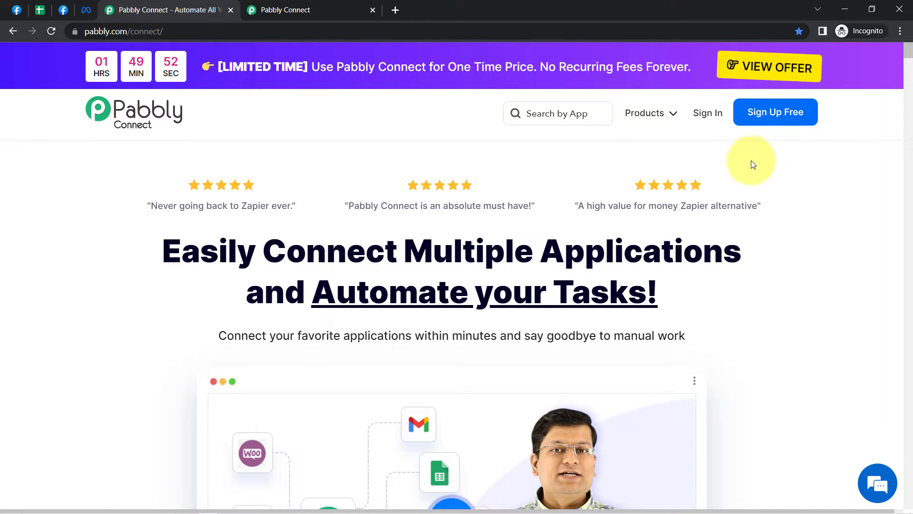
From the Pabbly Connect dashboard, create a workflow named "Add Facebook Leads to Google Sheets (in-real time)"
{"action": "left_click", "coordinate": [290, 9]}
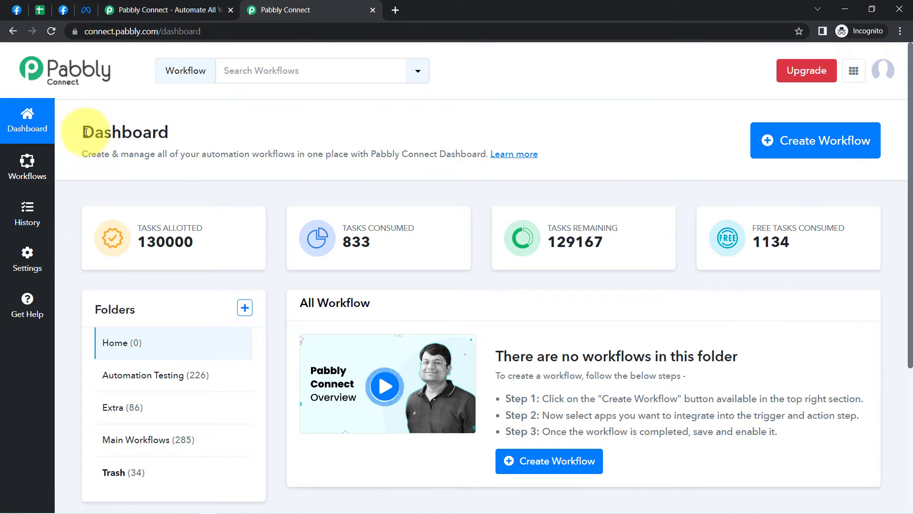
{"action": "left_click_drag", "start_coordinate": [82, 133], "coordinate": [182, 136]}
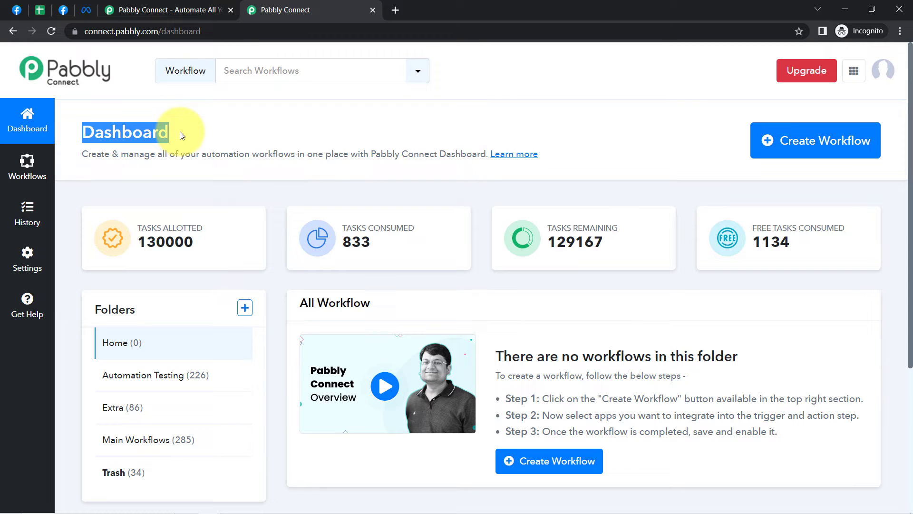
{"action": "left_click", "coordinate": [794, 138]}
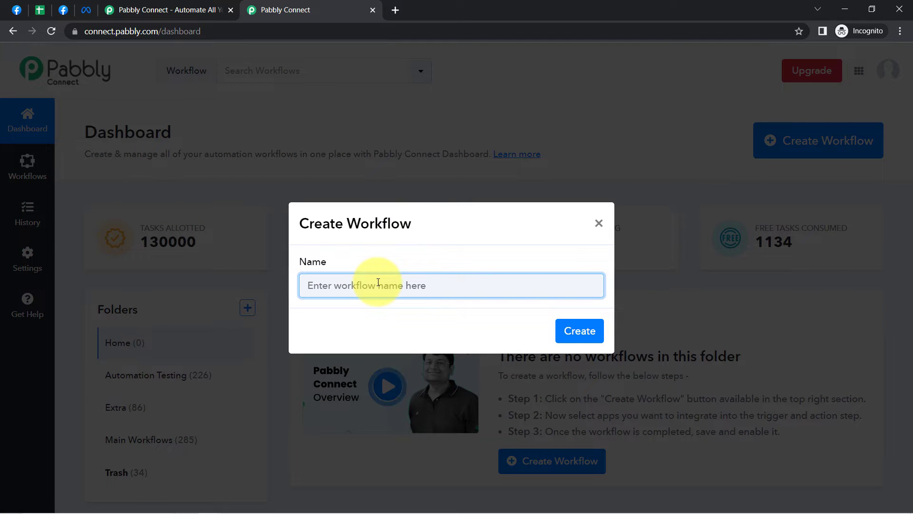
{"action": "type", "text": "Add Facebook Leads to Google Sheets"}
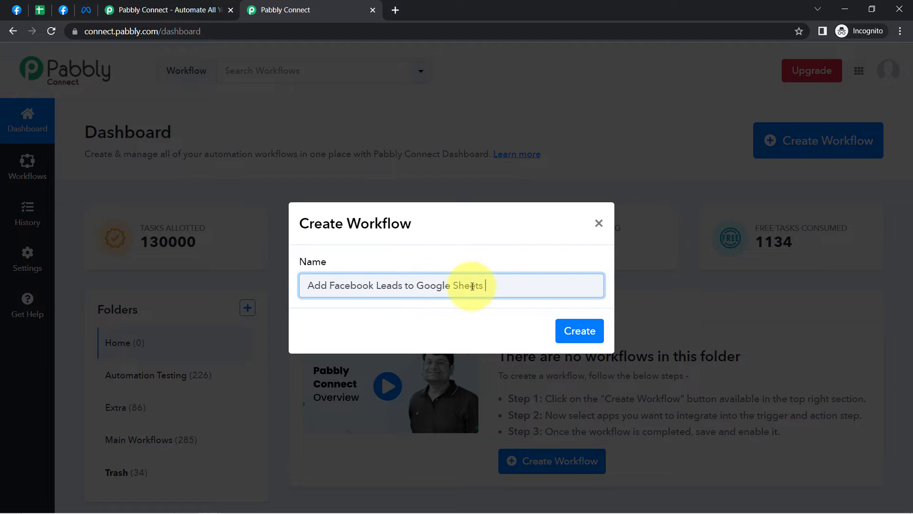
{"action": "type", "text": "()"}
{"action": "key", "text": "Left"}
{"action": "type", "text": "in-real"}
{"action": "left_click", "coordinate": [579, 330]}
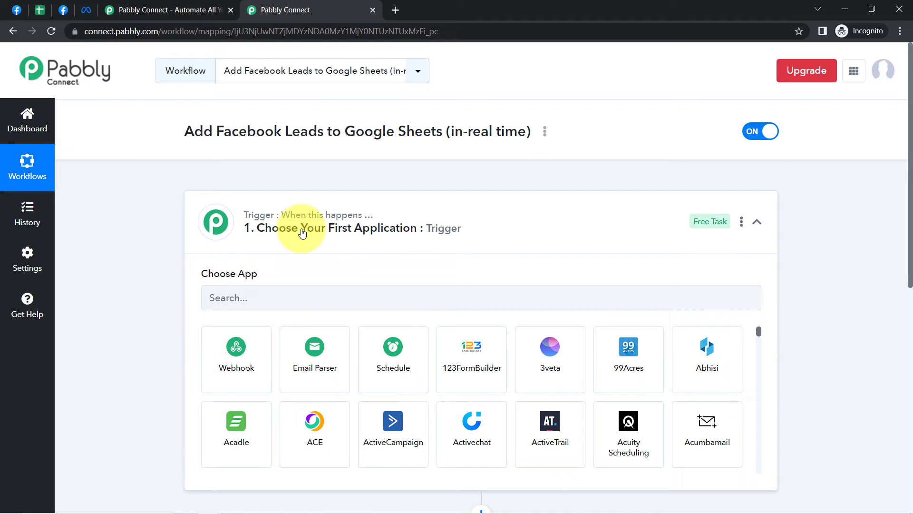
Search the trigger apps for "facebook" and choose Facebook Lead Ads as the workflow's trigger application
{"action": "left_click", "coordinate": [302, 232]}
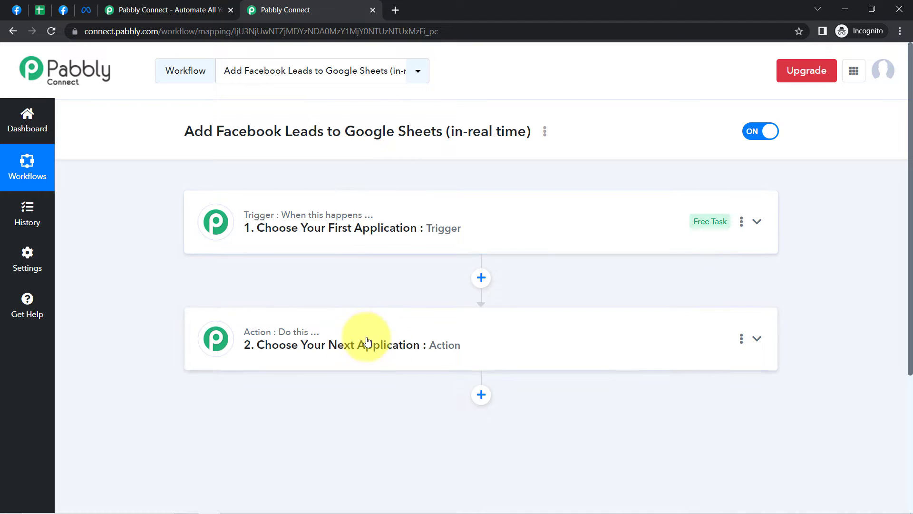
{"action": "left_click", "coordinate": [363, 228]}
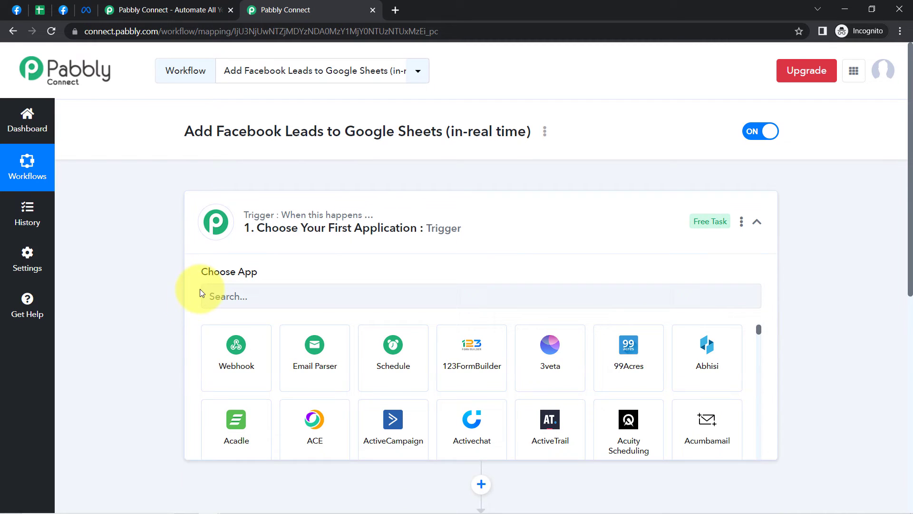
{"action": "left_click", "coordinate": [225, 300]}
{"action": "left_click_drag", "start_coordinate": [199, 138], "coordinate": [322, 152]}
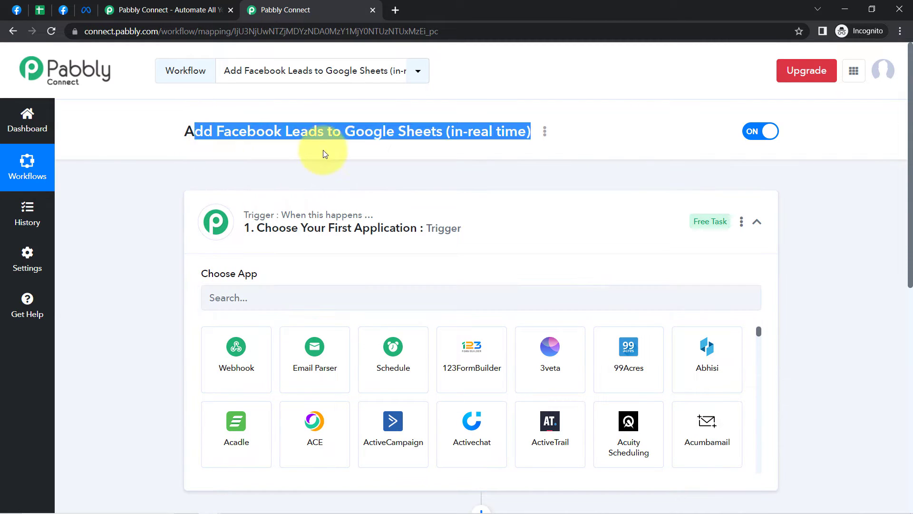
{"action": "left_click", "coordinate": [219, 301]}
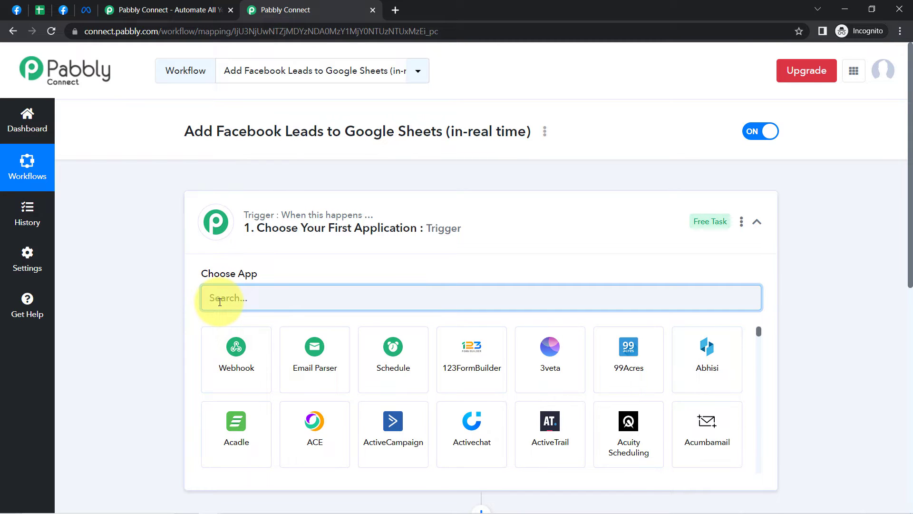
{"action": "type", "text": "facebook"}
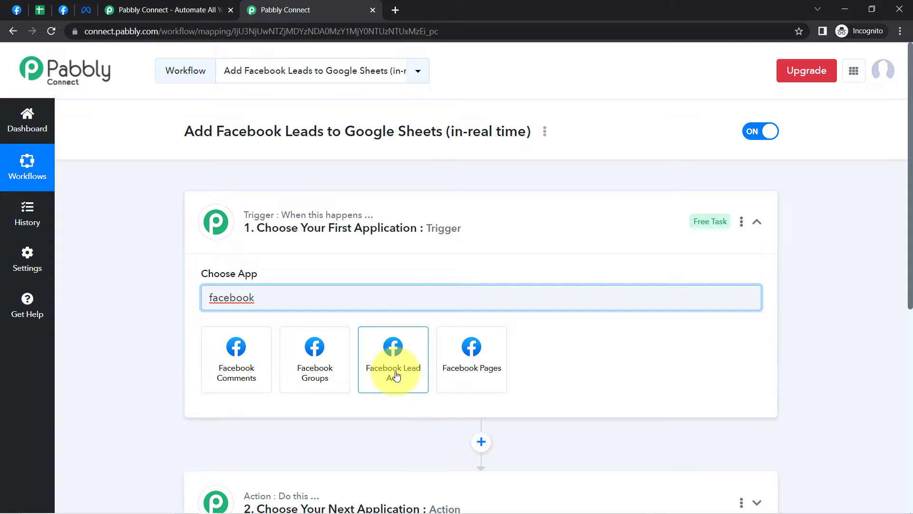
{"action": "left_click", "coordinate": [394, 373]}
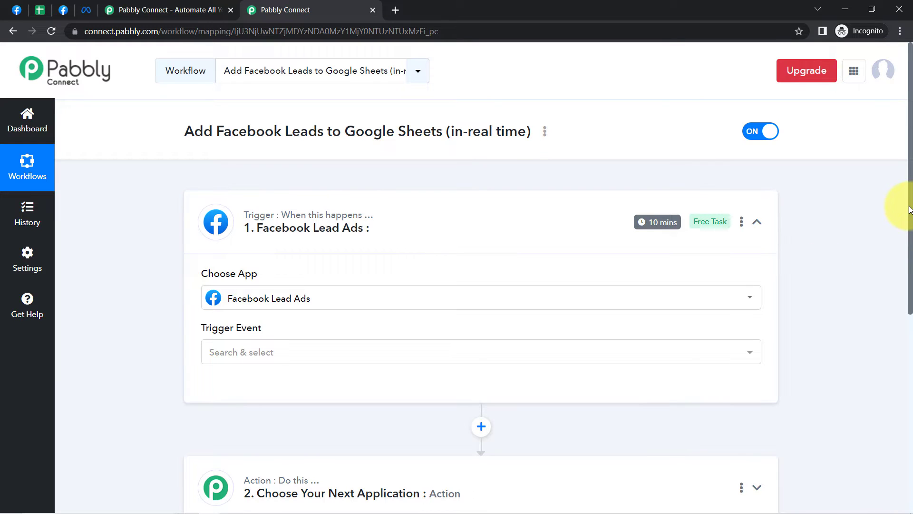
Expand the workflow's action step, search its apps for "google she" and choose Google Sheets as the action application
{"action": "left_click_drag", "start_coordinate": [909, 209], "coordinate": [898, 371]}
{"action": "left_click", "coordinate": [248, 250]}
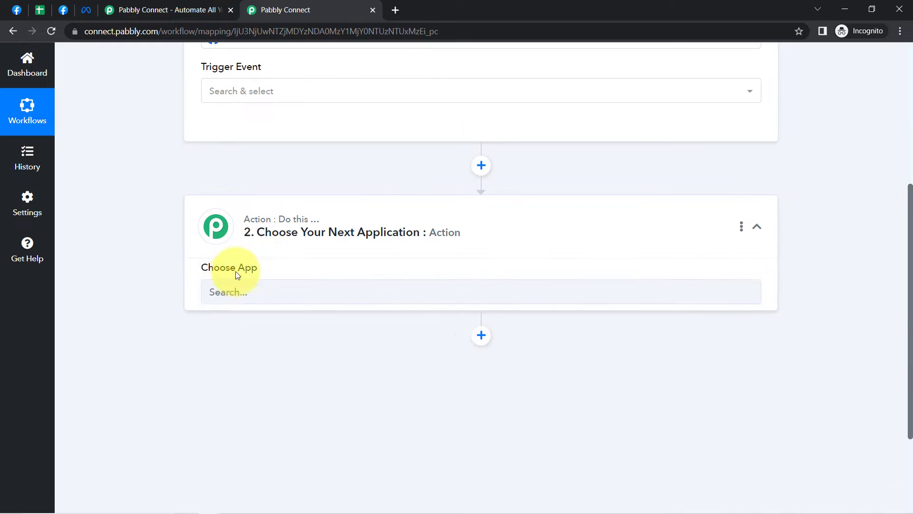
{"action": "left_click", "coordinate": [237, 295]}
{"action": "type", "text": "oogle she"}
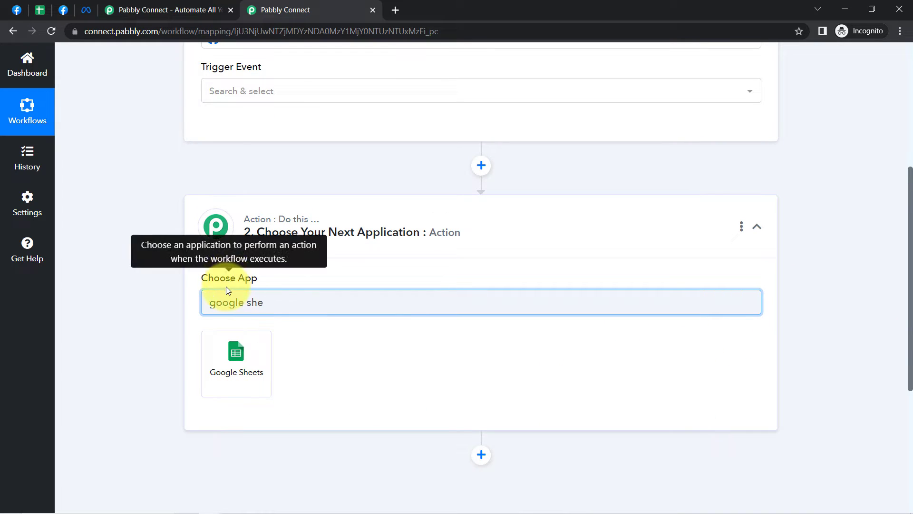
{"action": "left_click", "coordinate": [231, 346]}
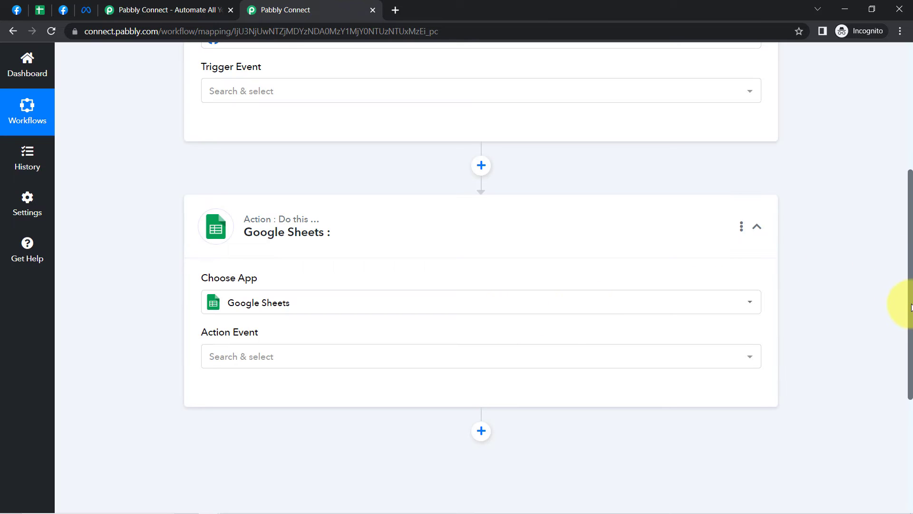
{"action": "left_click_drag", "start_coordinate": [909, 304], "coordinate": [910, 198]}
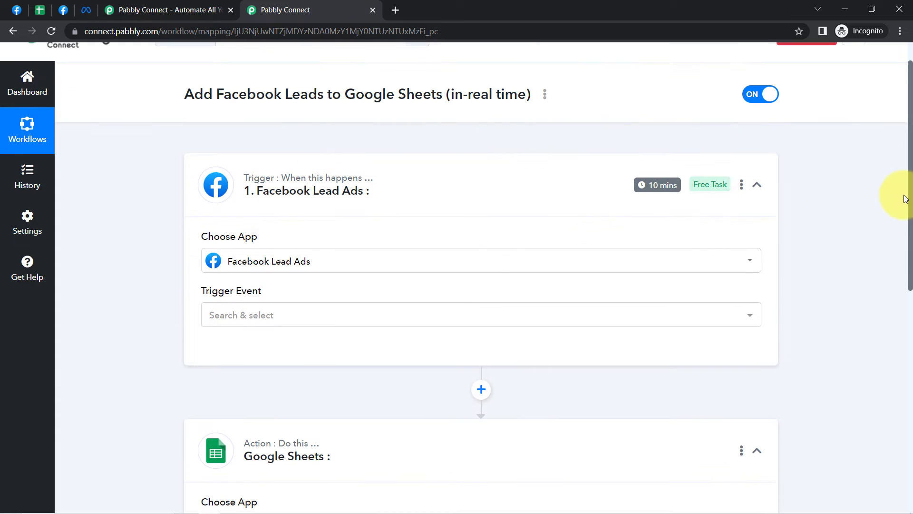
Set the trigger event to New Lead (Instant) and authorize a new Facebook Lead Ads connection for it
{"action": "left_click", "coordinate": [255, 176]}
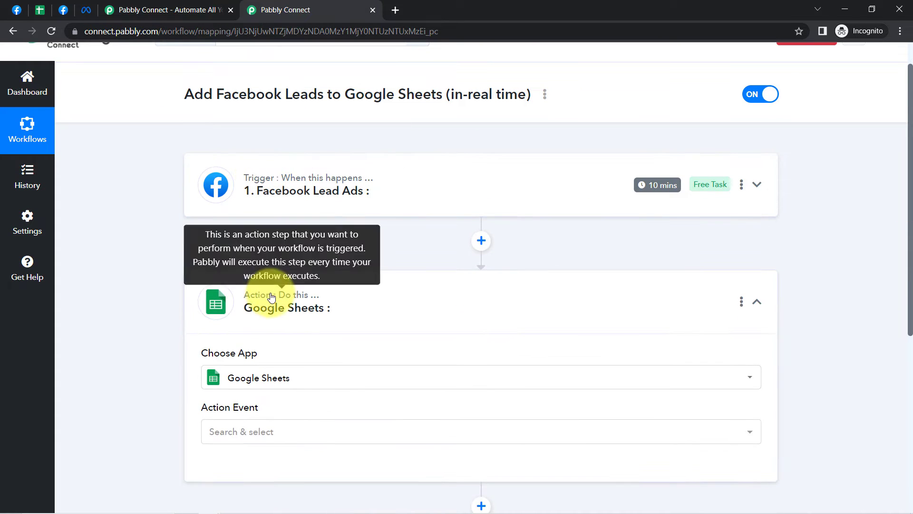
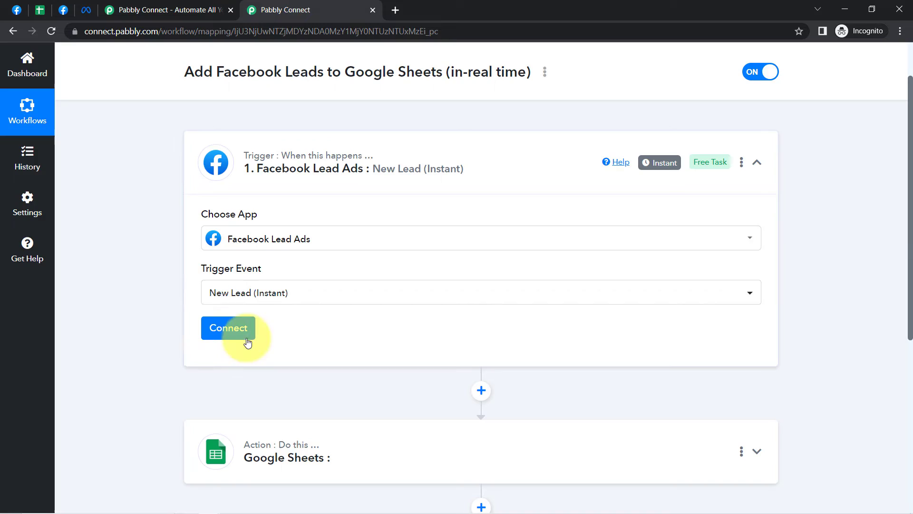
{"action": "left_click", "coordinate": [224, 327]}
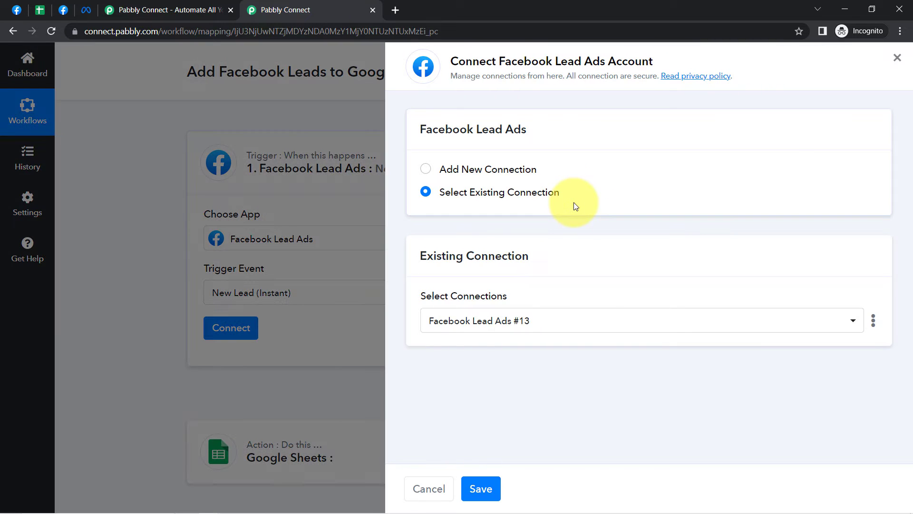
{"action": "left_click", "coordinate": [533, 177]}
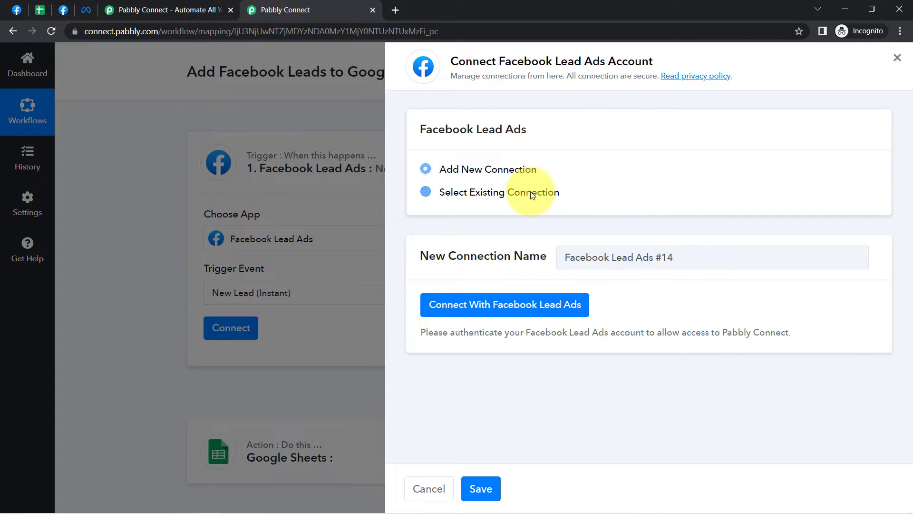
{"action": "left_click", "coordinate": [525, 305]}
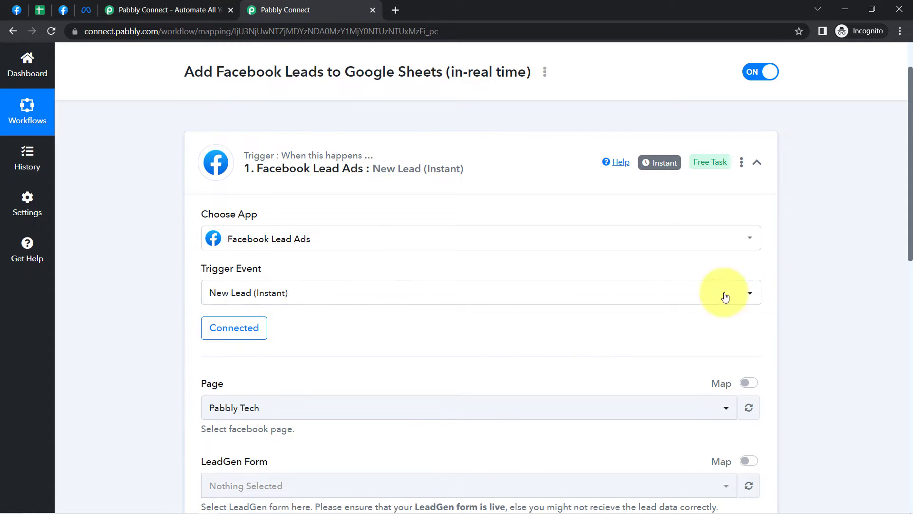
Examine the trigger's Page options and compare them with the pages listed in the Facebook account
{"action": "scroll", "coordinate": [899, 238], "scroll_direction": "down", "scroll_amount": 3}
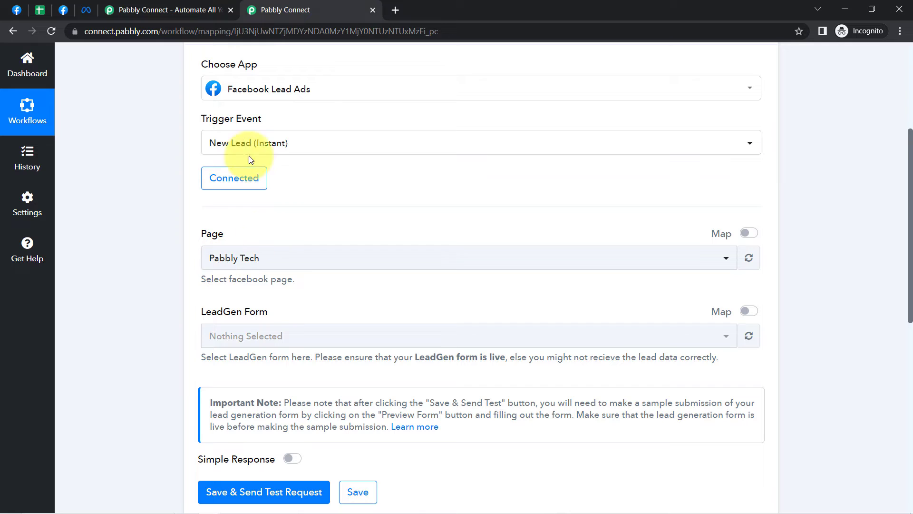
{"action": "left_click", "coordinate": [214, 257]}
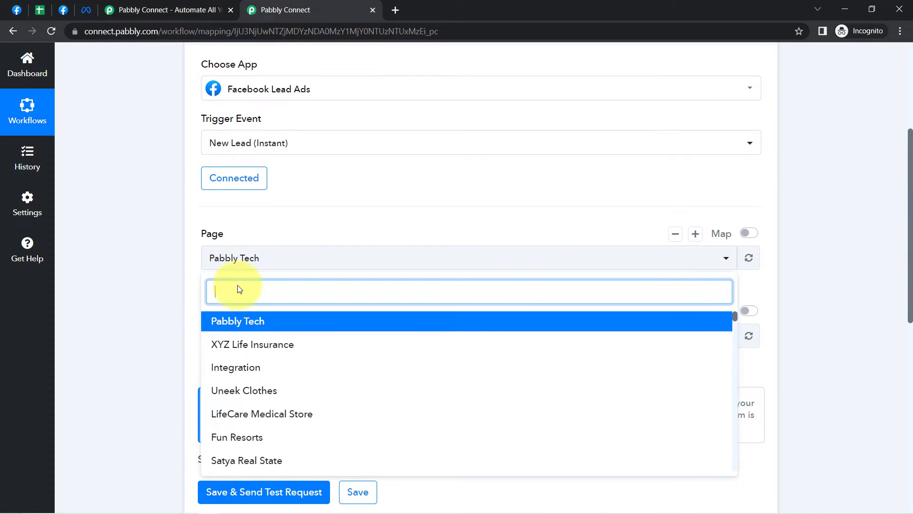
{"action": "left_click", "coordinate": [114, 205]}
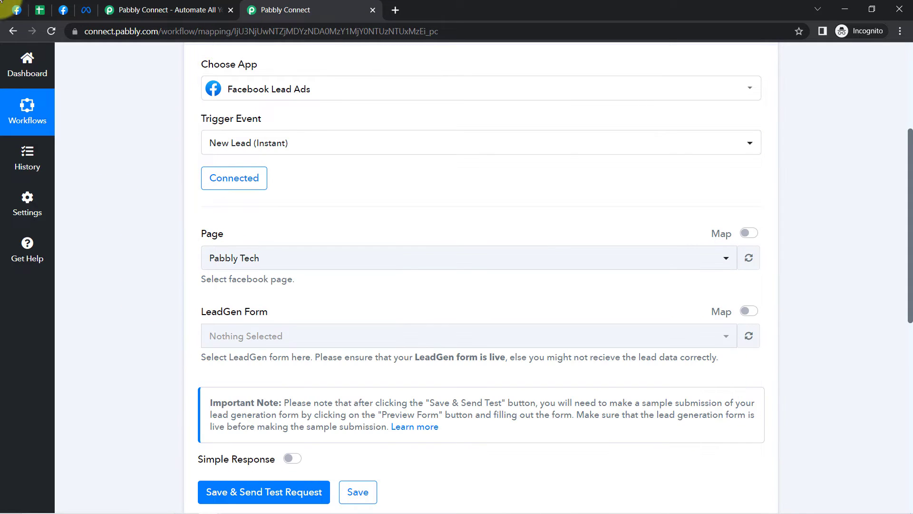
{"action": "left_click", "coordinate": [71, 9]}
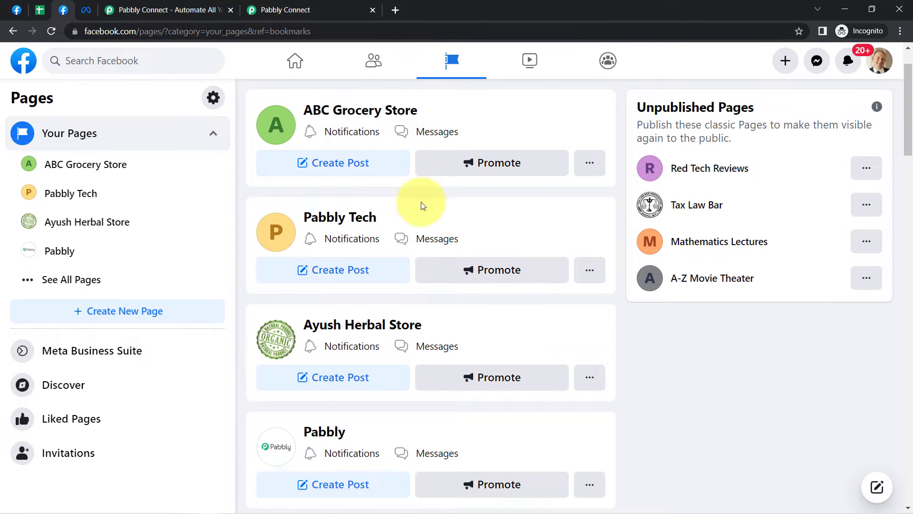
{"action": "scroll", "coordinate": [423, 237], "scroll_direction": "down", "scroll_amount": 15}
{"action": "scroll", "coordinate": [422, 269], "scroll_direction": "up", "scroll_amount": 5}
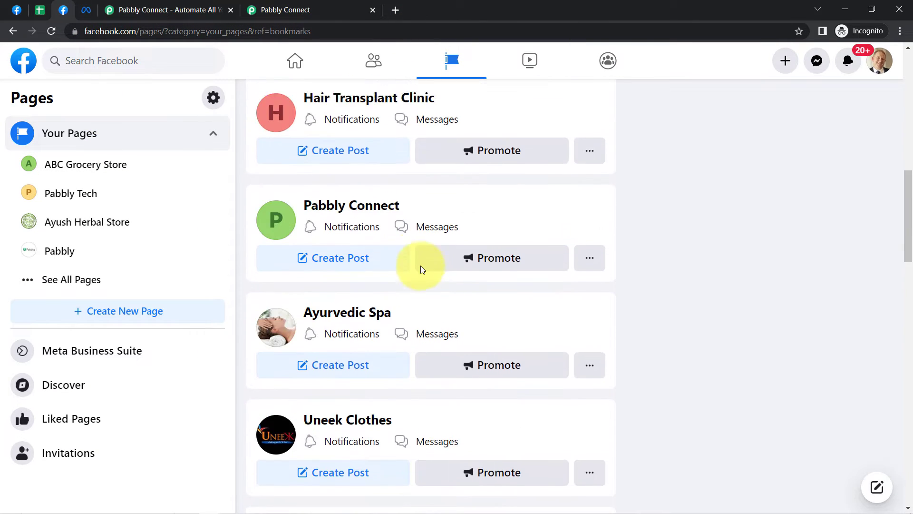
{"action": "scroll", "coordinate": [419, 267], "scroll_direction": "down", "scroll_amount": 15}
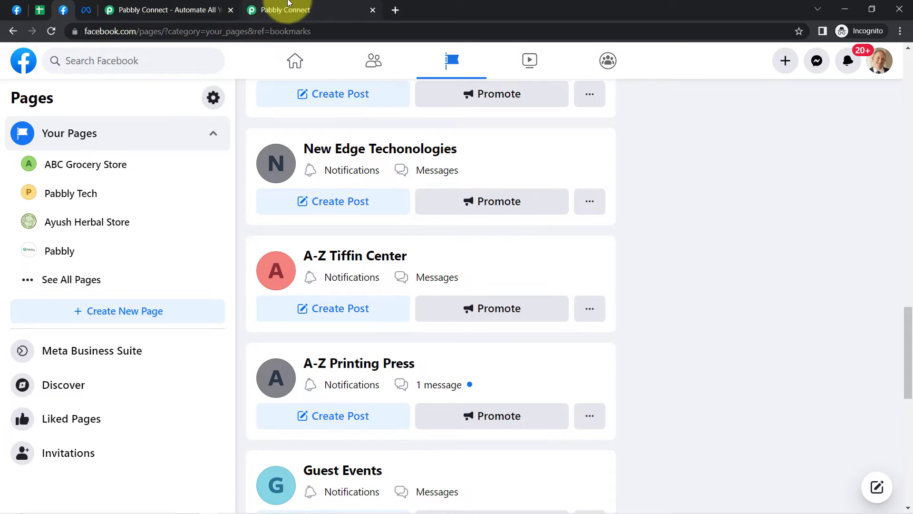
{"action": "left_click", "coordinate": [288, 6]}
{"action": "scroll", "coordinate": [222, 263], "scroll_direction": "down", "scroll_amount": 1}
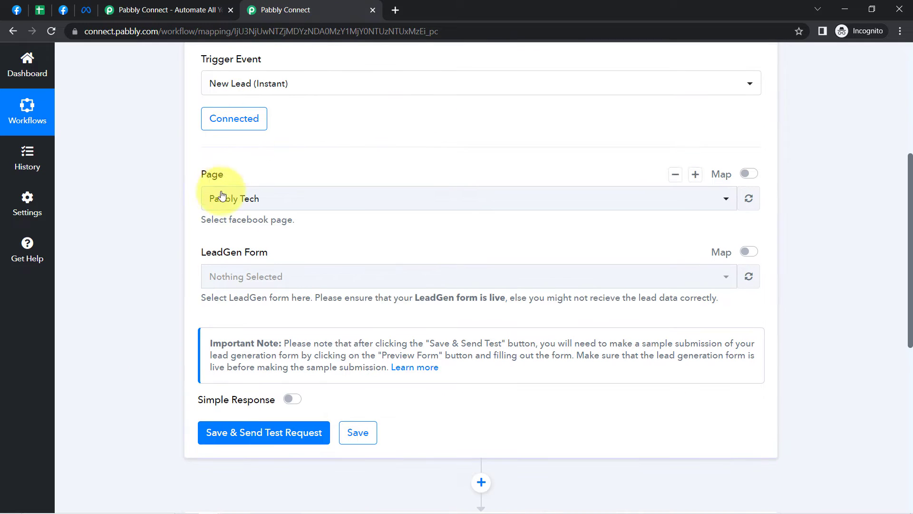
Search the Facebook account's page list for "spa" and open the Ayurvedic Spa page
{"action": "left_click", "coordinate": [222, 195]}
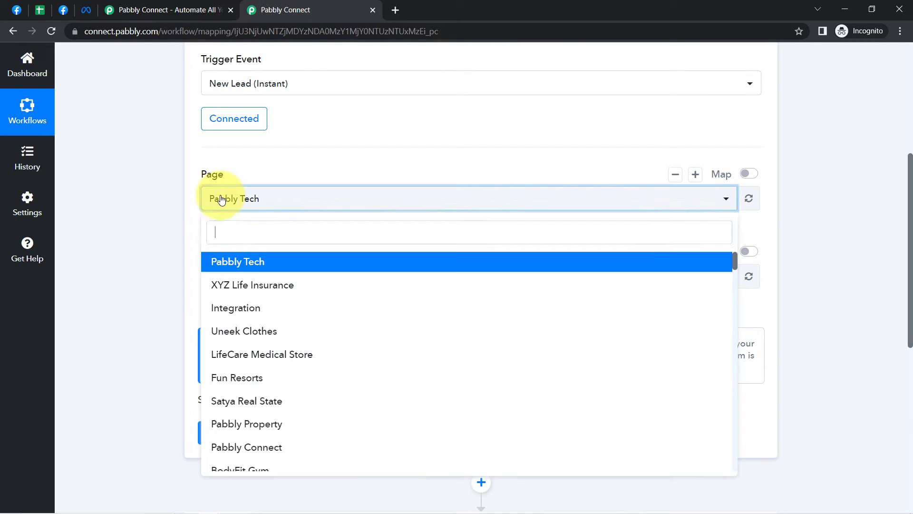
{"action": "left_click", "coordinate": [88, 13]}
{"action": "left_click", "coordinate": [64, 11]}
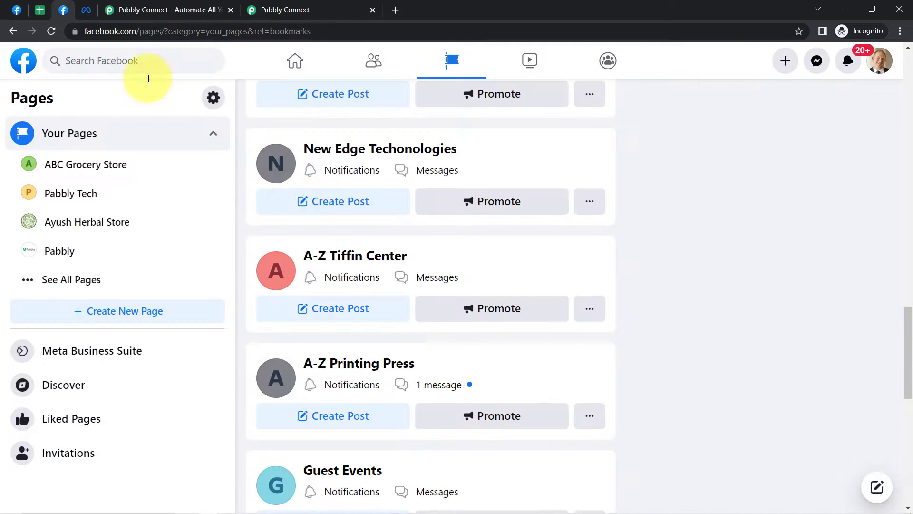
{"action": "key", "text": "ctrl+f"}
{"action": "type", "text": "sp"}
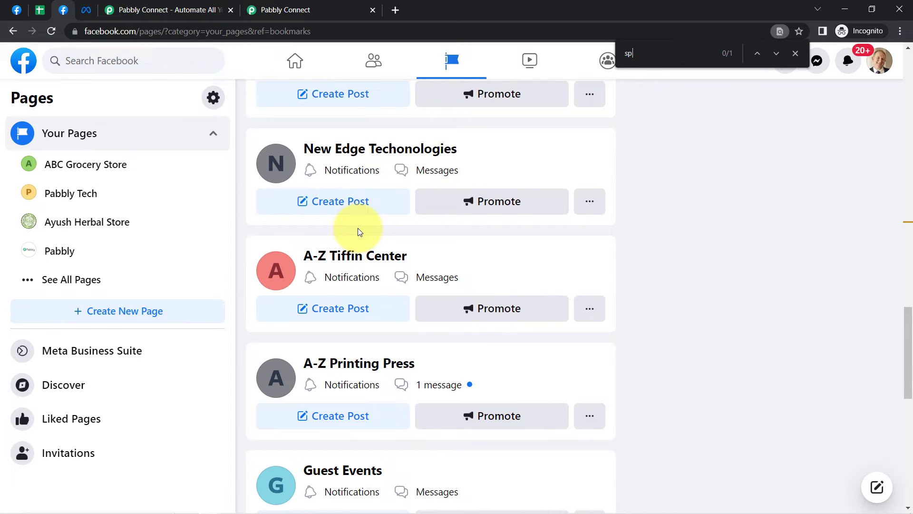
{"action": "type", "text": "a"}
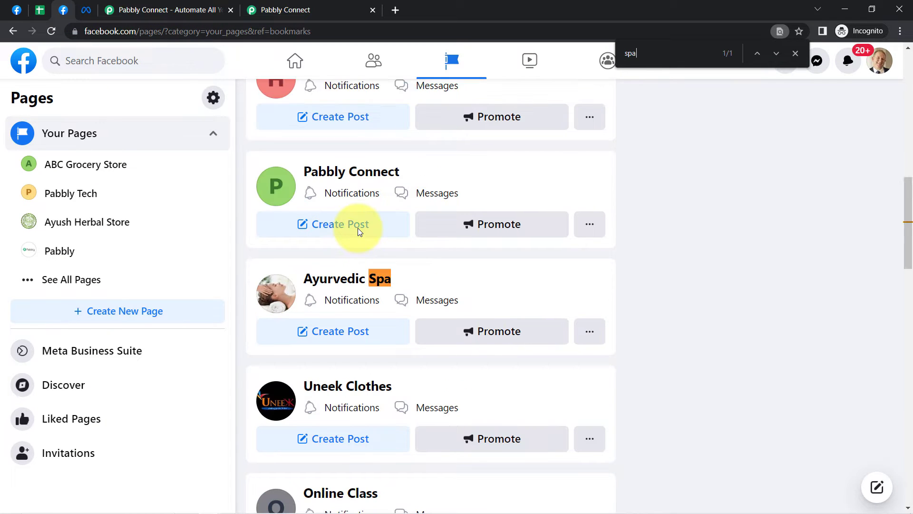
{"action": "left_click", "coordinate": [352, 281]}
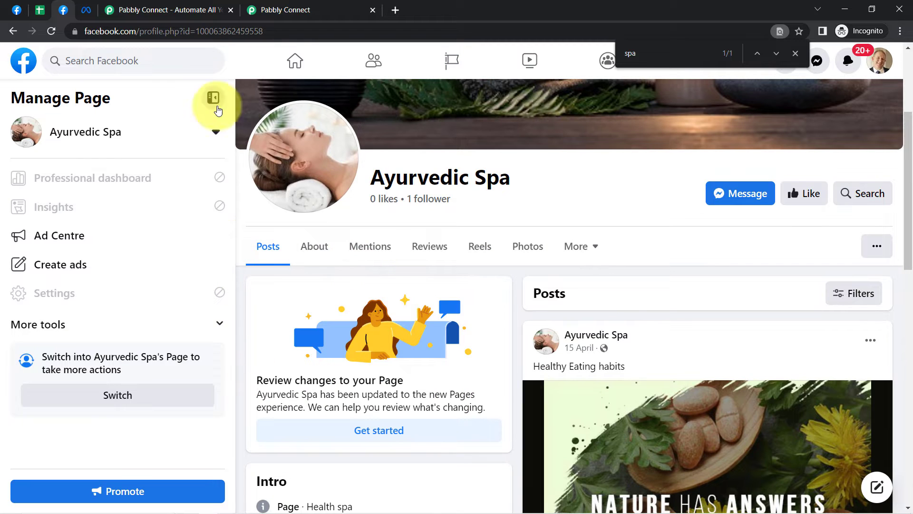
In the Pabbly Connect trigger, search the Facebook pages for "spa" and choose Ayurvedic Spa
{"action": "left_click", "coordinate": [276, 9]}
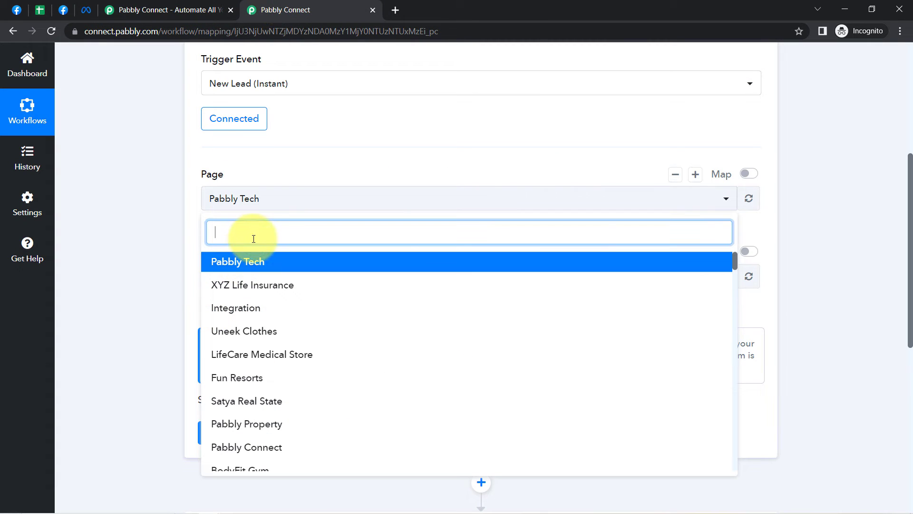
{"action": "type", "text": "au"}
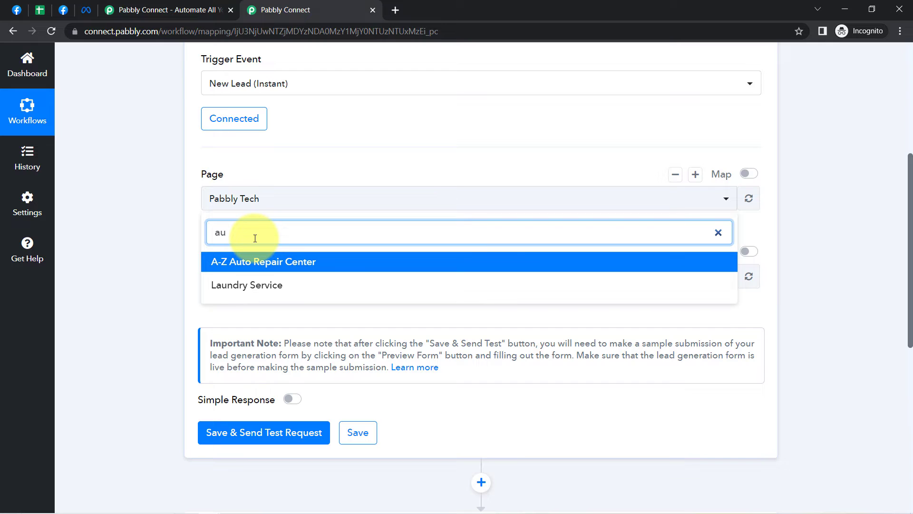
{"action": "key", "text": "BackSpace"}
{"action": "key", "text": "BackSpace"}
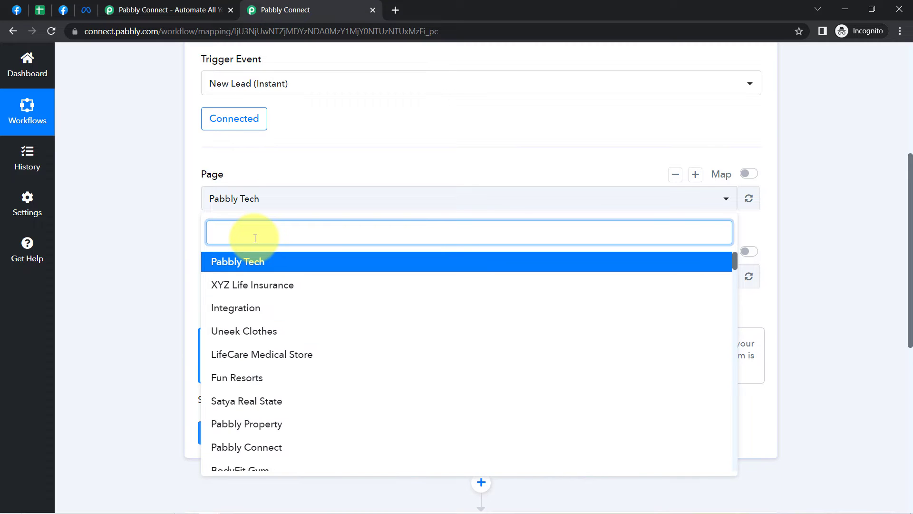
{"action": "type", "text": "spa"}
{"action": "left_click", "coordinate": [241, 261]}
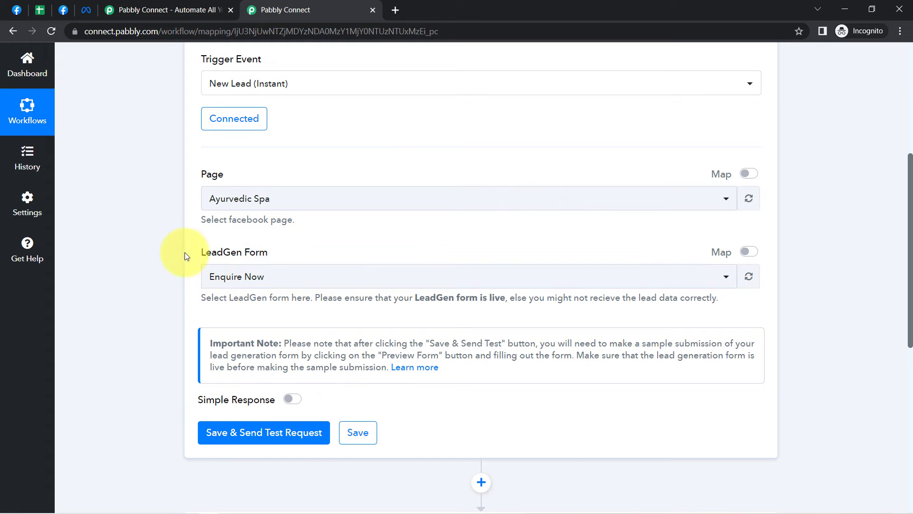
Check the trigger's LeadGen Form field, then open the Ayurvedic Spa page's lead ads forms in Meta Business Suite
{"action": "left_click", "coordinate": [235, 278]}
{"action": "left_click", "coordinate": [214, 276]}
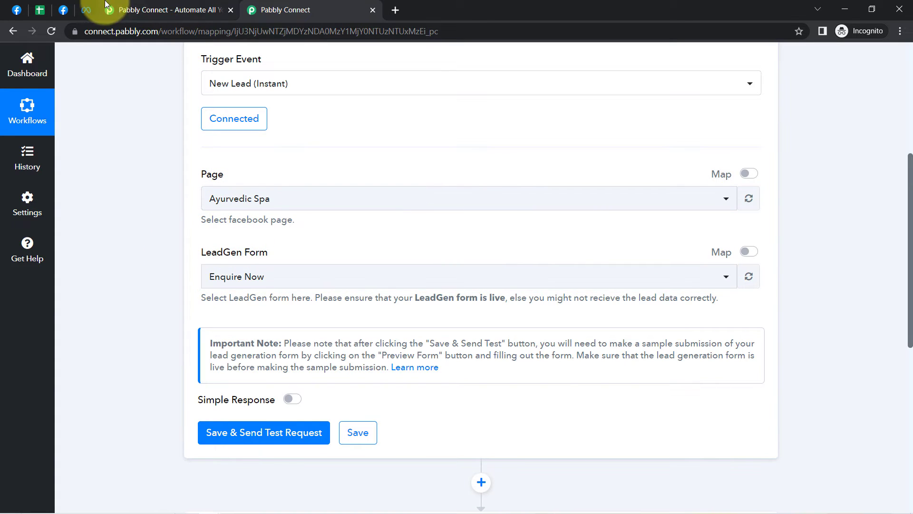
{"action": "left_click", "coordinate": [88, 8]}
{"action": "left_click", "coordinate": [66, 9]}
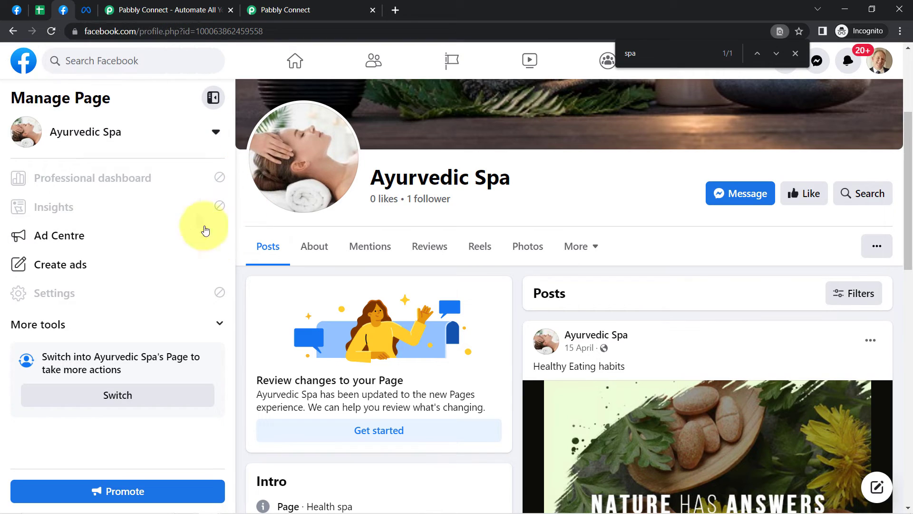
{"action": "left_click", "coordinate": [222, 326]}
{"action": "left_click", "coordinate": [181, 356]}
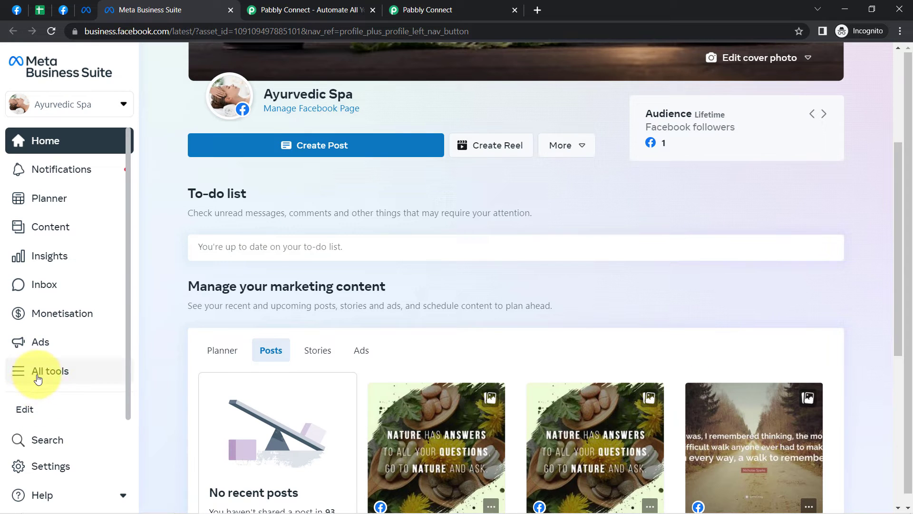
{"action": "left_click", "coordinate": [38, 379]}
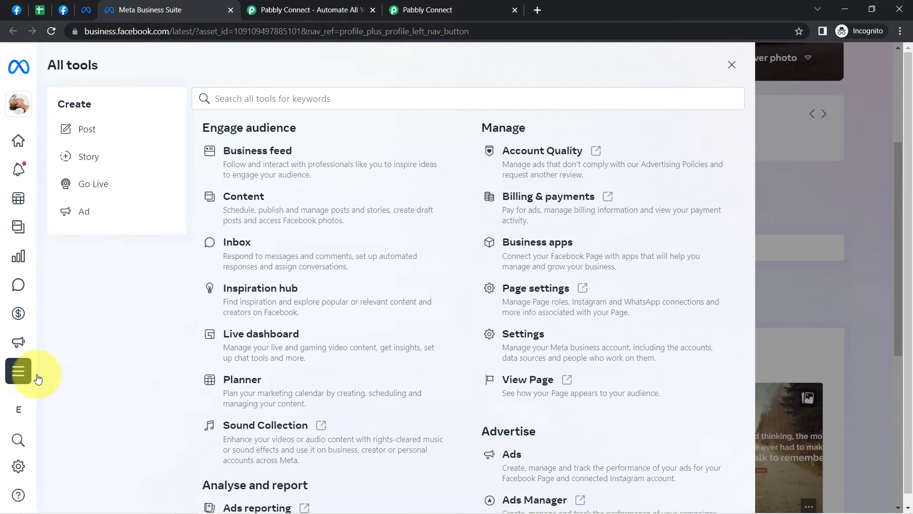
{"action": "scroll", "coordinate": [518, 366], "scroll_direction": "down", "scroll_amount": 6}
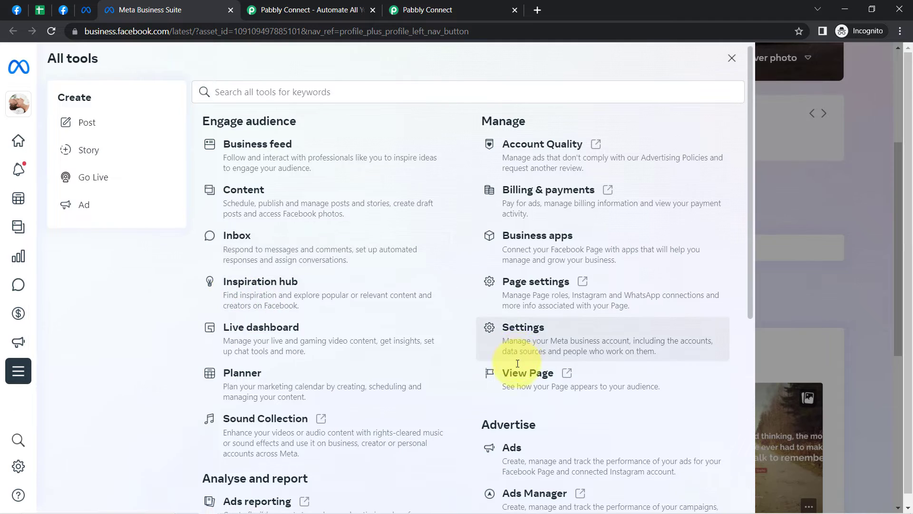
{"action": "left_click", "coordinate": [509, 310]}
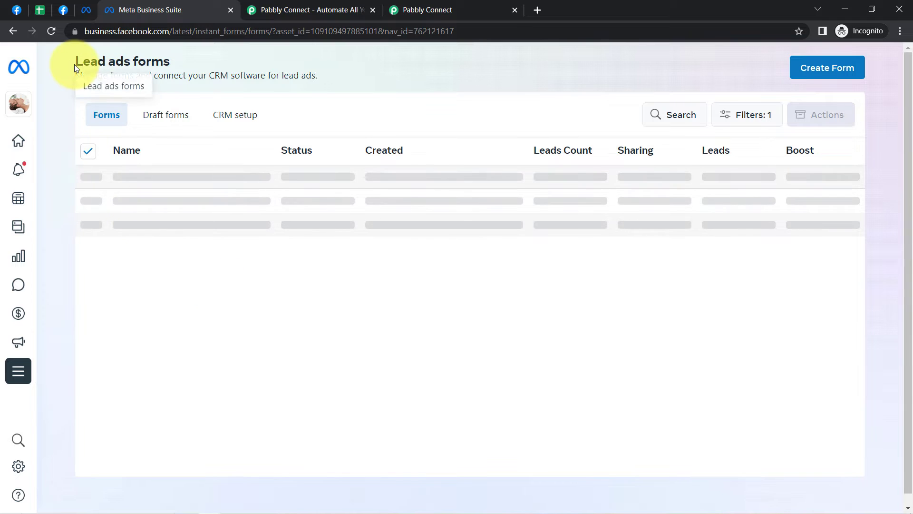
Examine the questions in the Enquire Now form preview and compare them with the column headers of the "New Leads from Facebook Ads" spreadsheet
{"action": "left_click_drag", "start_coordinate": [75, 64], "coordinate": [169, 62]}
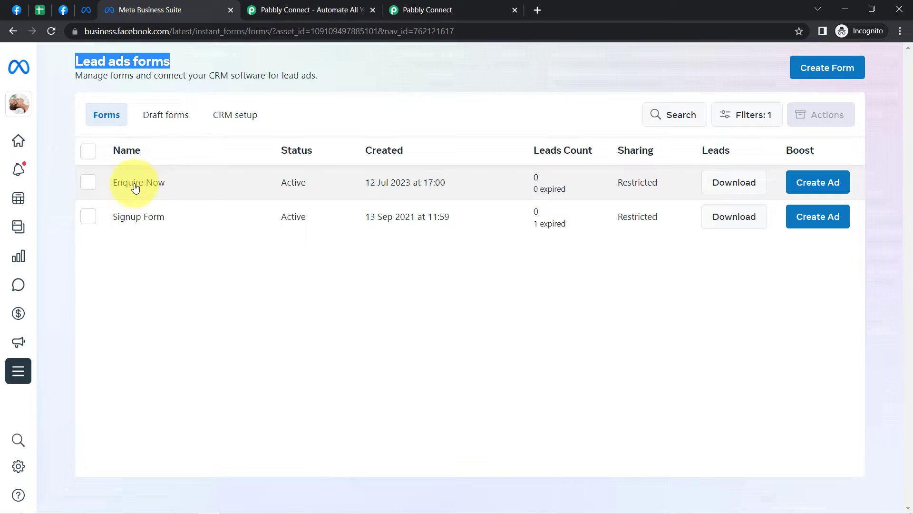
{"action": "left_click", "coordinate": [140, 186]}
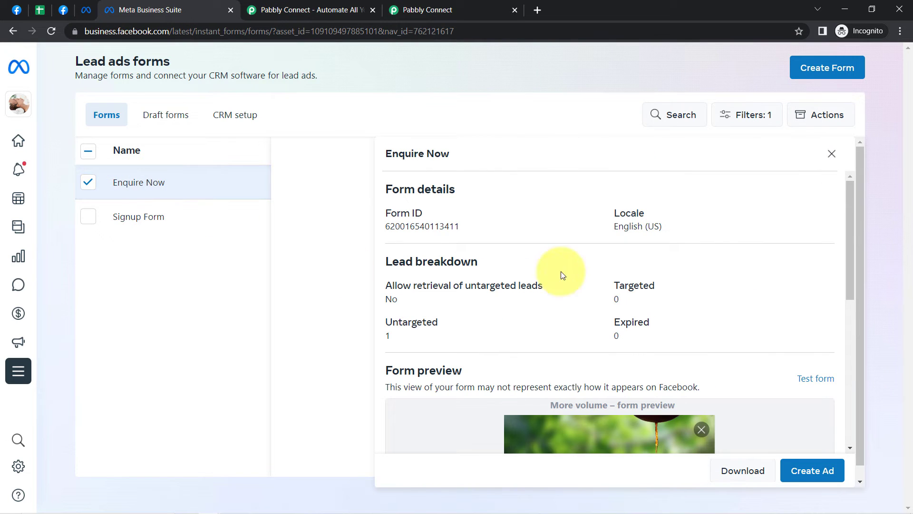
{"action": "scroll", "coordinate": [591, 276], "scroll_direction": "down", "scroll_amount": 5}
{"action": "scroll", "coordinate": [592, 275], "scroll_direction": "down", "scroll_amount": 3}
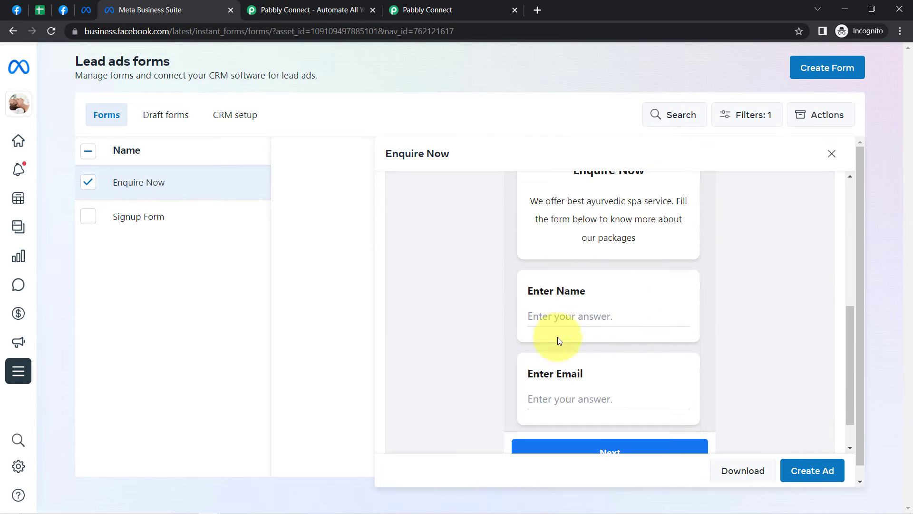
{"action": "scroll", "coordinate": [634, 330], "scroll_direction": "down", "scroll_amount": 3}
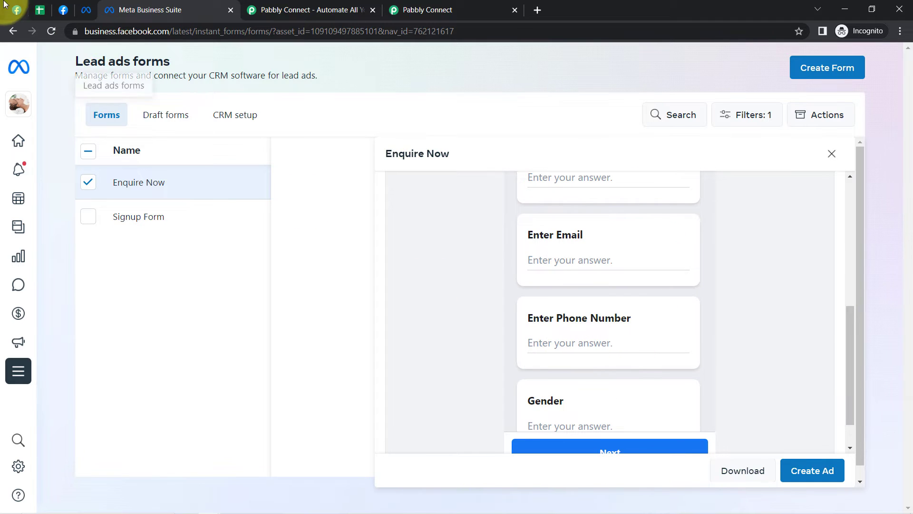
{"action": "left_click", "coordinate": [39, 6]}
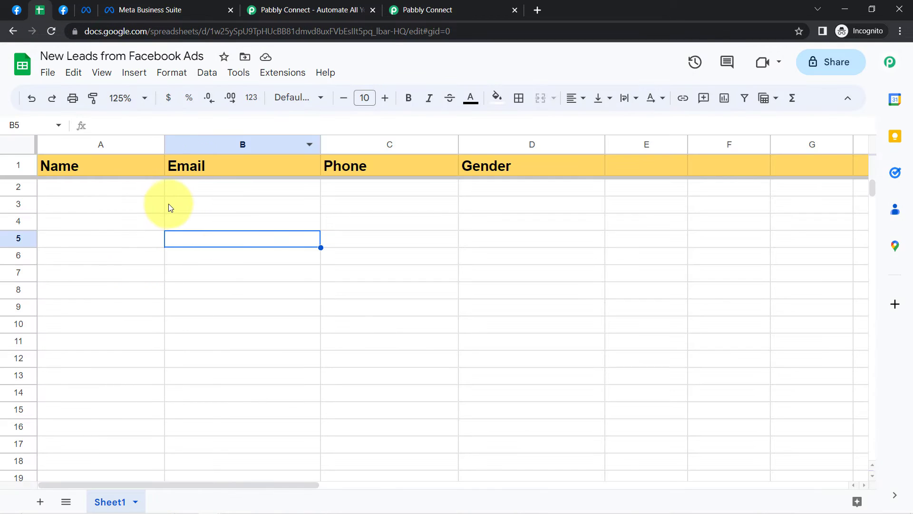
{"action": "left_click", "coordinate": [216, 10]}
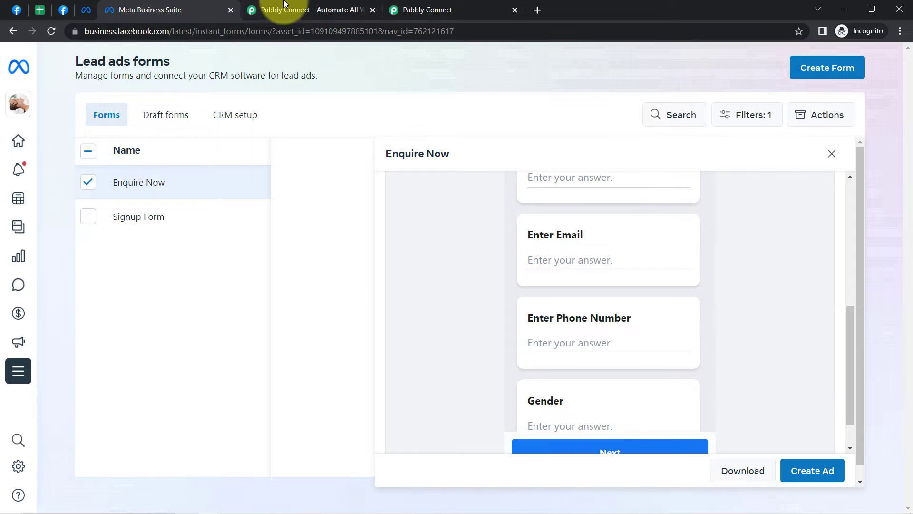
Close the Pabbly website tab, choose Enquire Now as the trigger's LeadGen Form and send a test request
{"action": "left_click", "coordinate": [324, 6]}
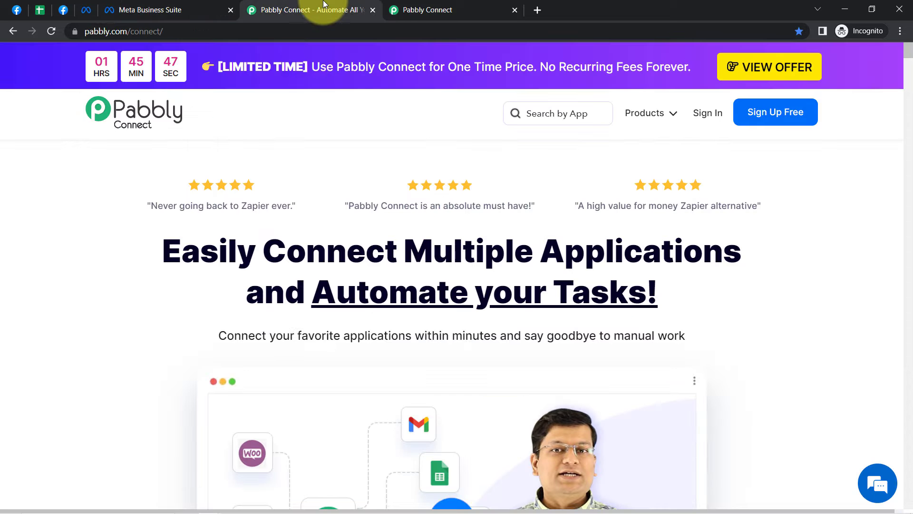
{"action": "left_click", "coordinate": [372, 10]}
{"action": "left_click", "coordinate": [208, 275]}
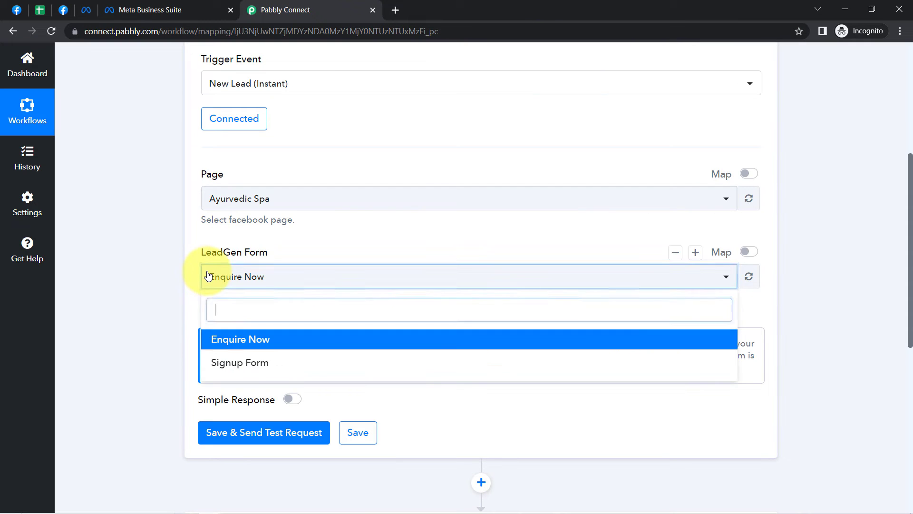
{"action": "left_click", "coordinate": [234, 339]}
{"action": "scroll", "coordinate": [138, 242], "scroll_direction": "down", "scroll_amount": 1}
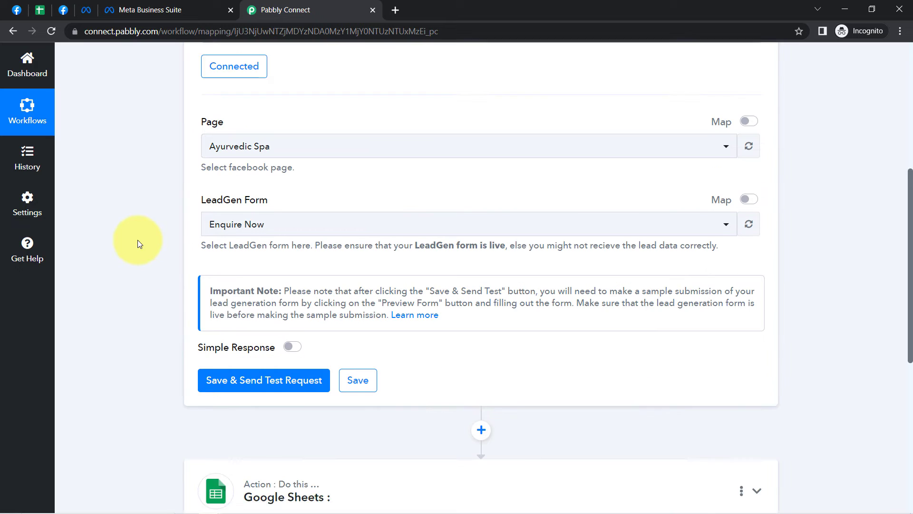
{"action": "scroll", "coordinate": [137, 240], "scroll_direction": "down", "scroll_amount": 1}
{"action": "left_click", "coordinate": [263, 311]}
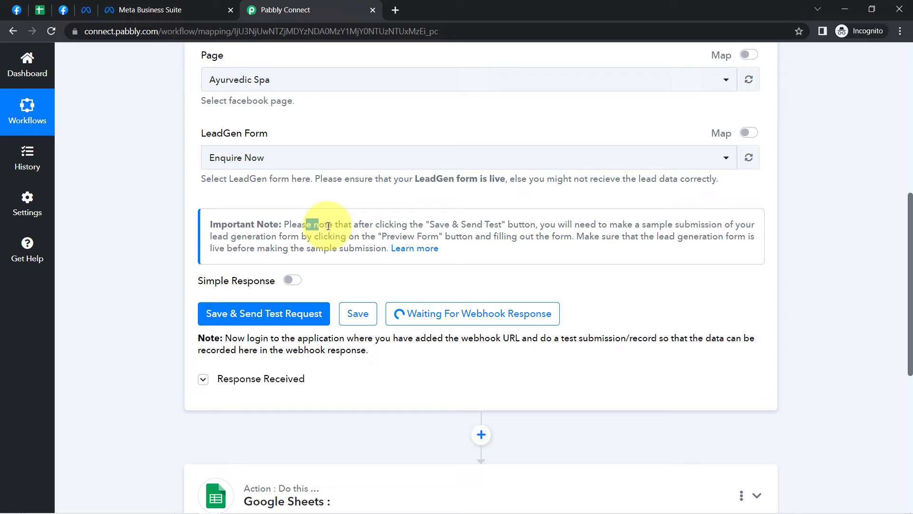
Read the trigger's important note about sample submissions and open its Learn more link in a new tab
{"action": "left_click_drag", "start_coordinate": [328, 226], "coordinate": [508, 224]}
{"action": "left_click_drag", "start_coordinate": [571, 224], "coordinate": [493, 237]}
{"action": "left_click_drag", "start_coordinate": [499, 236], "coordinate": [557, 237]}
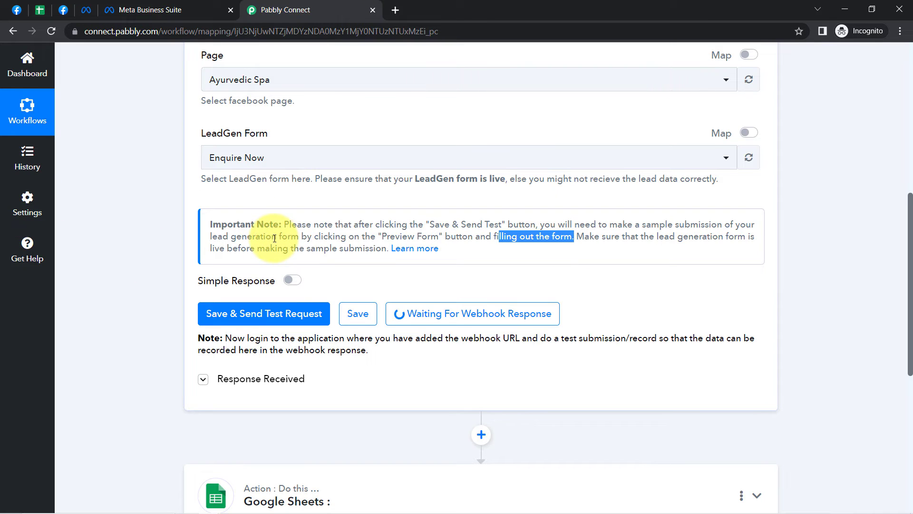
{"action": "right_click", "coordinate": [405, 253]}
{"action": "left_click", "coordinate": [421, 257]}
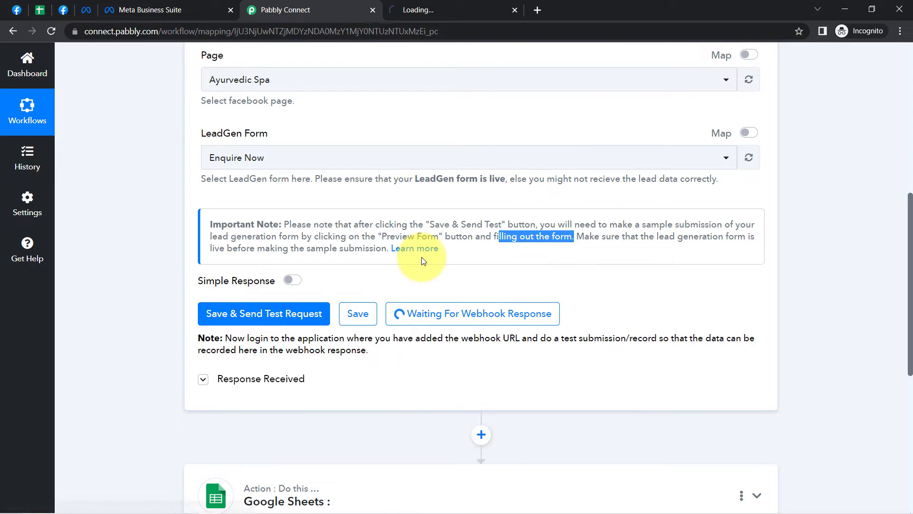
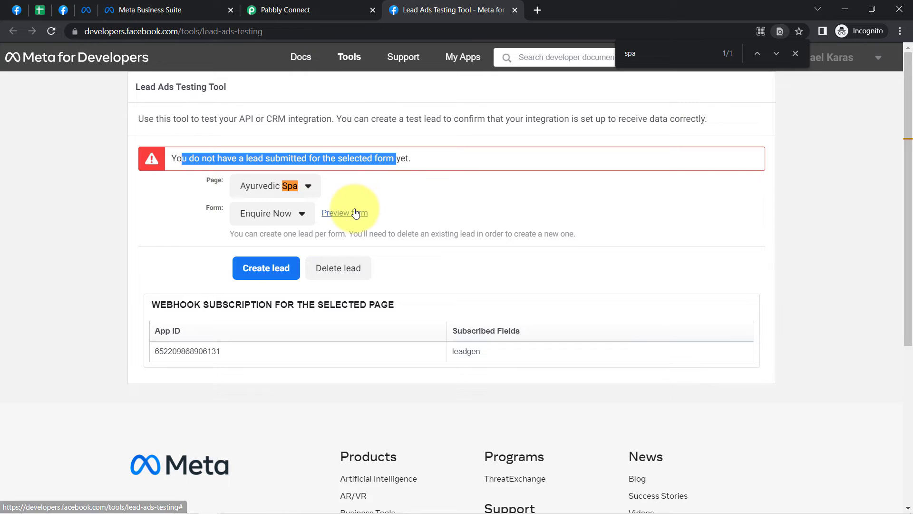
Preview the Enquire Now form in the Lead Ads Testing Tool and submit a lead with name Dummy User, email, phone number and gender Female
{"action": "left_click", "coordinate": [355, 213]}
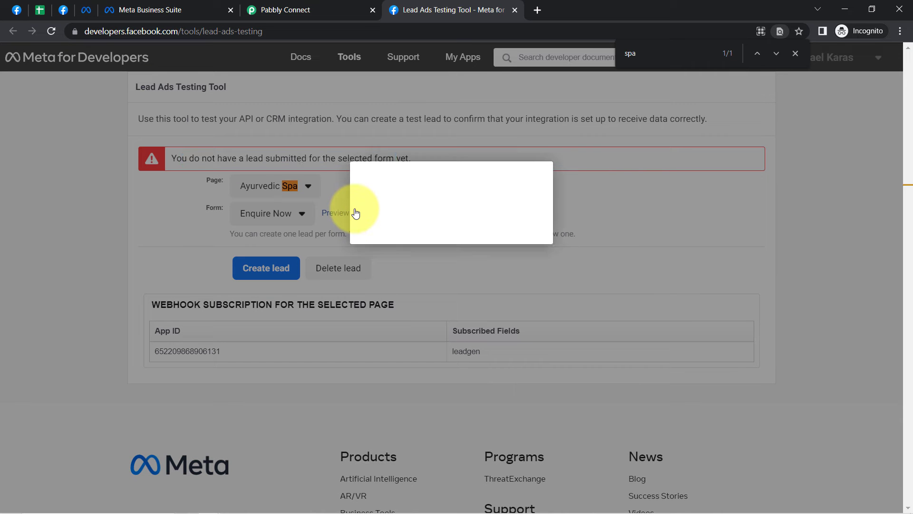
{"action": "scroll", "coordinate": [388, 277], "scroll_direction": "down", "scroll_amount": 2}
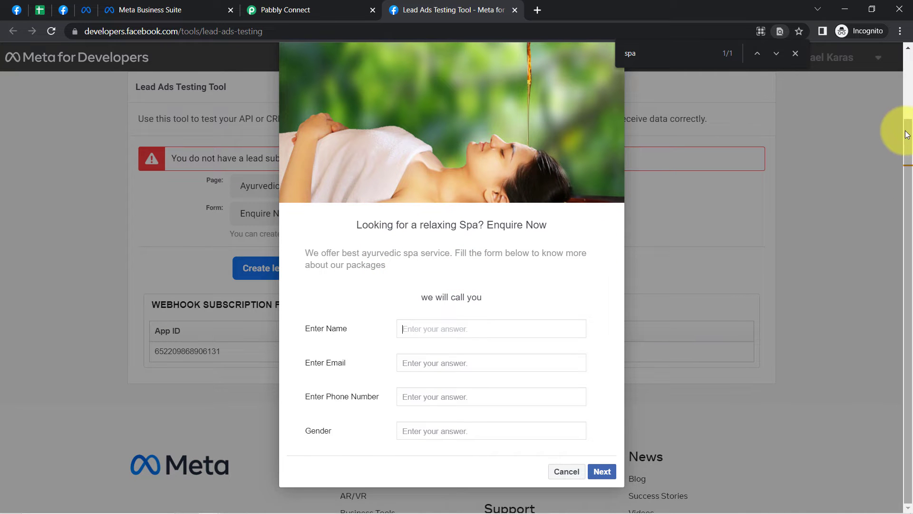
{"action": "scroll", "coordinate": [908, 132], "scroll_direction": "up", "scroll_amount": 2}
{"action": "left_click_drag", "start_coordinate": [907, 67], "coordinate": [905, 178]}
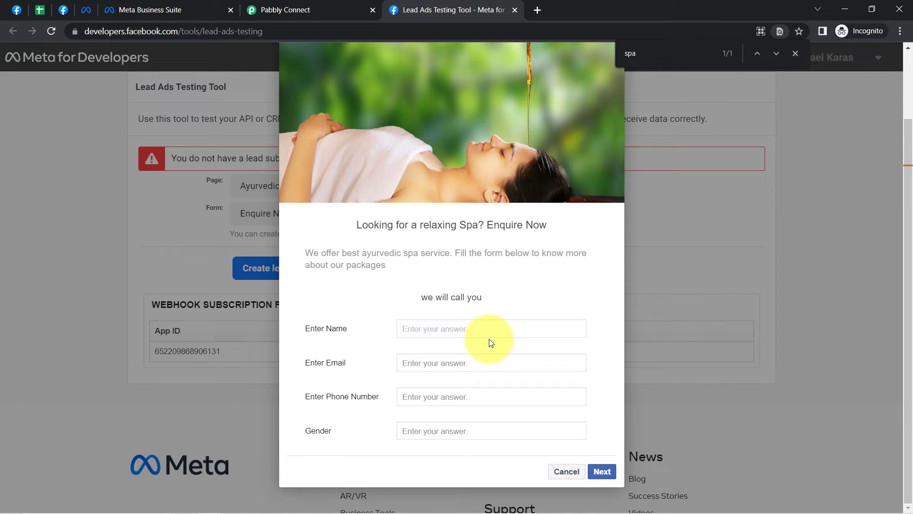
{"action": "type", "text": "Dummy User"}
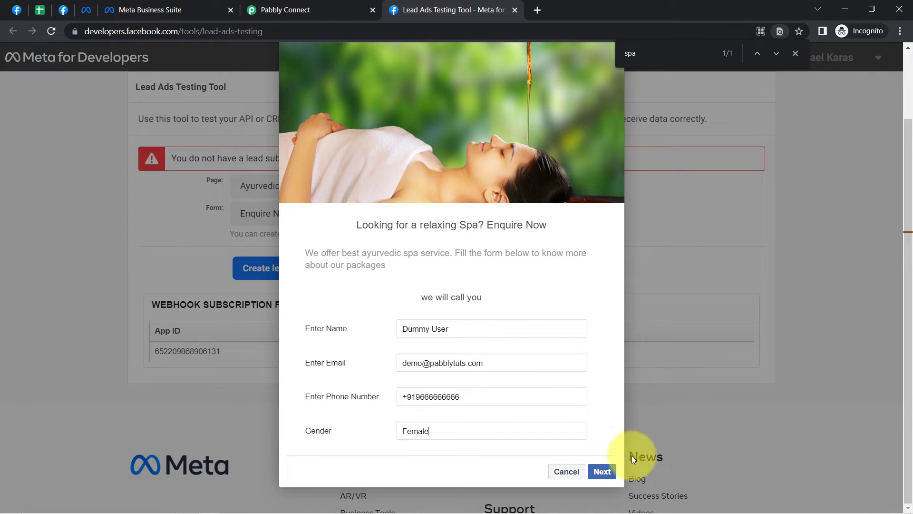
{"action": "left_click", "coordinate": [601, 471]}
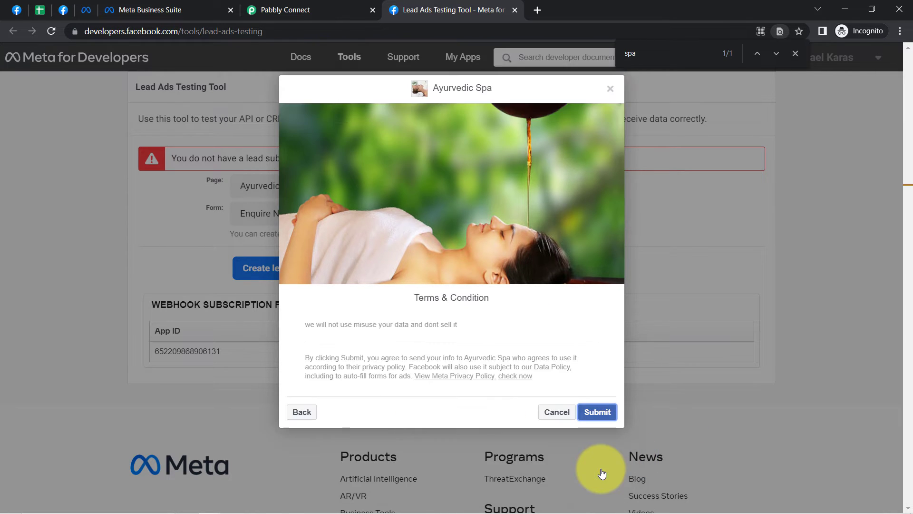
{"action": "left_click", "coordinate": [595, 413]}
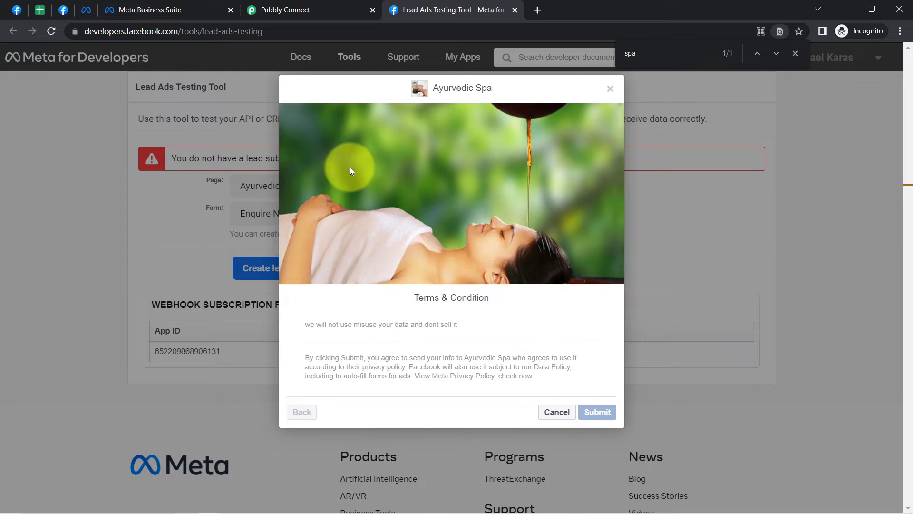
Check the test form's submission confirmation and the Pabbly Connect trigger's webhook response status
{"action": "left_click", "coordinate": [335, 4]}
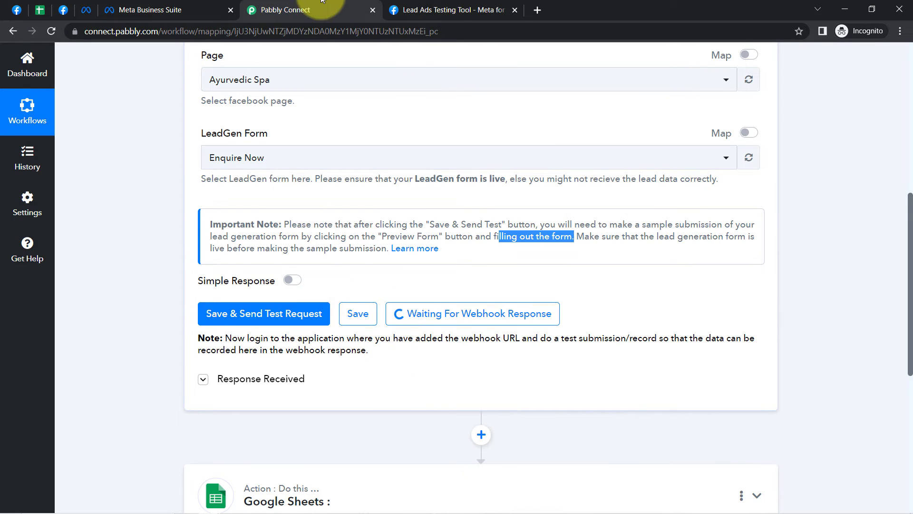
{"action": "left_click", "coordinate": [423, 9]}
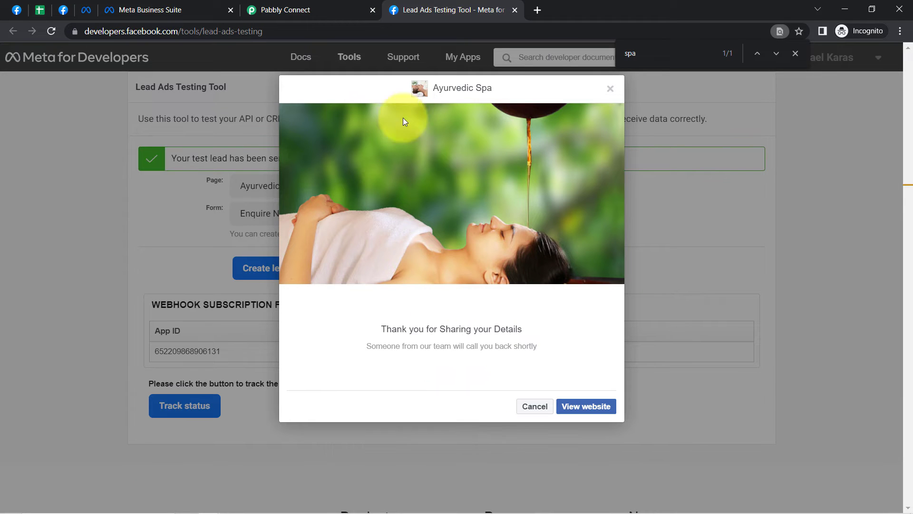
{"action": "left_click_drag", "start_coordinate": [390, 329], "coordinate": [516, 332]}
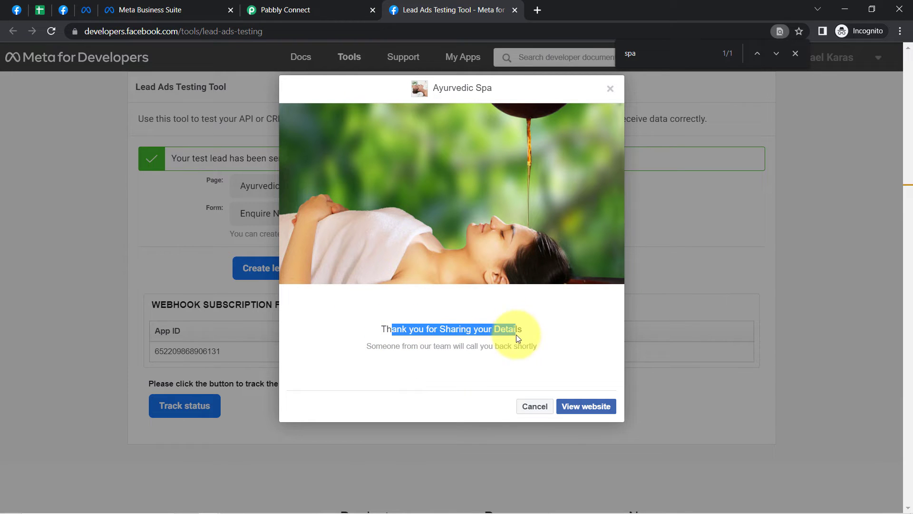
{"action": "left_click", "coordinate": [262, 11]}
{"action": "scroll", "coordinate": [177, 249], "scroll_direction": "up", "scroll_amount": 1}
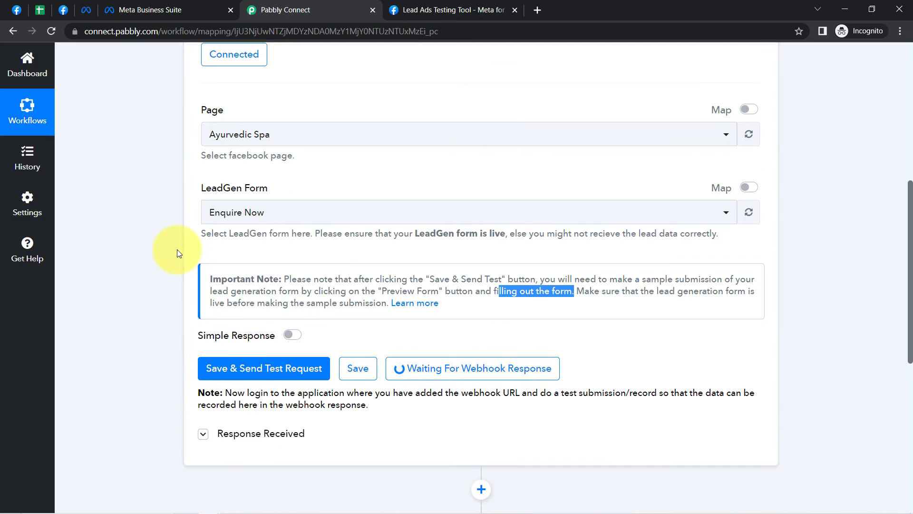
{"action": "scroll", "coordinate": [177, 249], "scroll_direction": "down", "scroll_amount": 5}
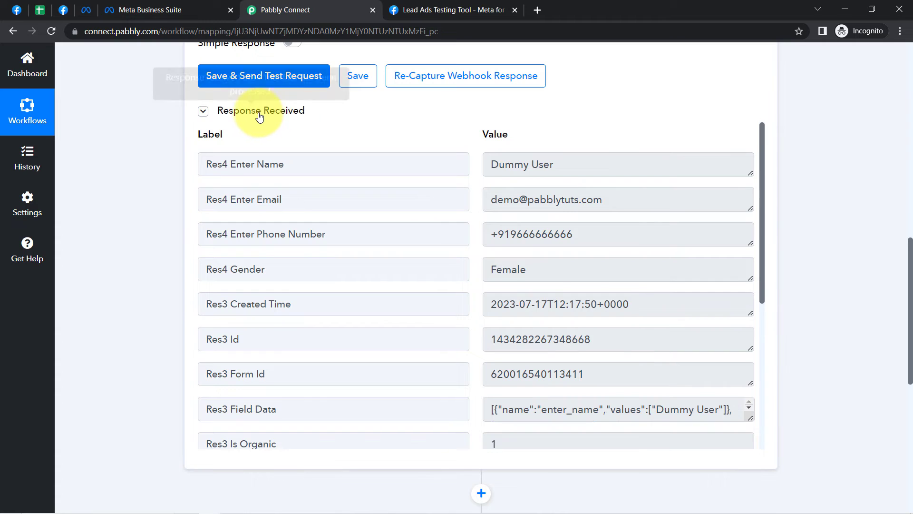
Examine the captured trigger response, comparing the name, email, phone number, gender and created time with the submitted test lead
{"action": "left_click", "coordinate": [259, 114]}
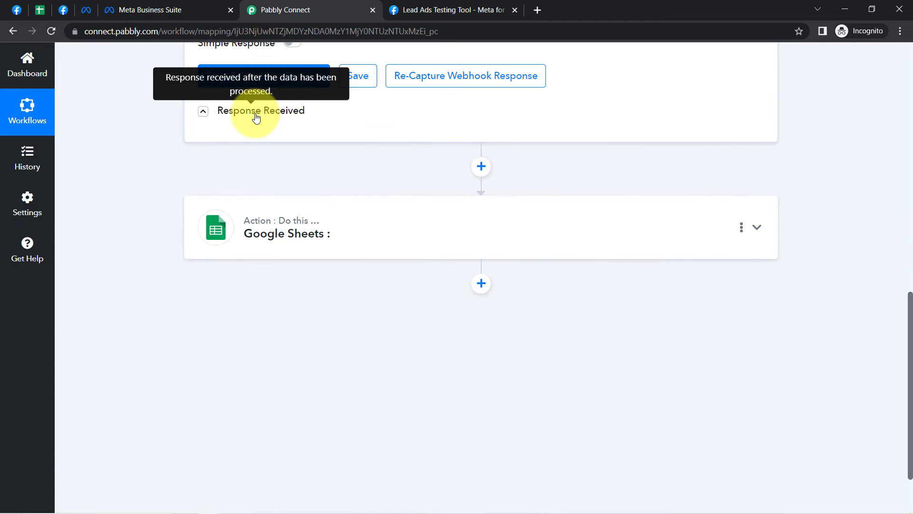
{"action": "left_click", "coordinate": [260, 115]}
{"action": "left_click_drag", "start_coordinate": [554, 164], "coordinate": [471, 164]}
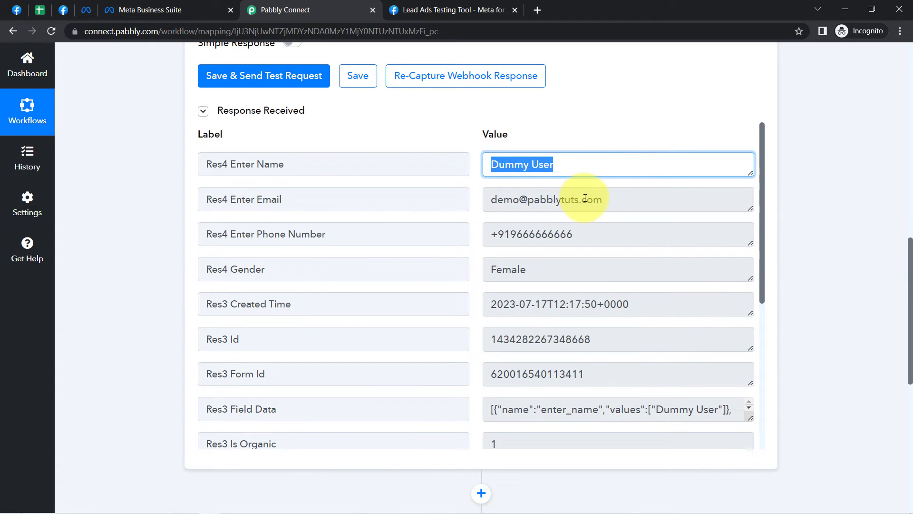
{"action": "left_click_drag", "start_coordinate": [586, 199], "coordinate": [487, 198]}
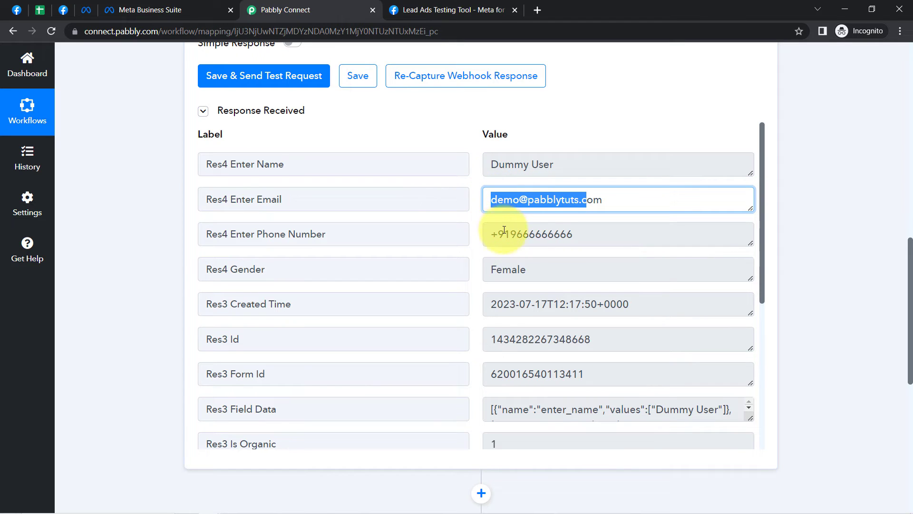
{"action": "left_click_drag", "start_coordinate": [535, 234], "coordinate": [503, 234]}
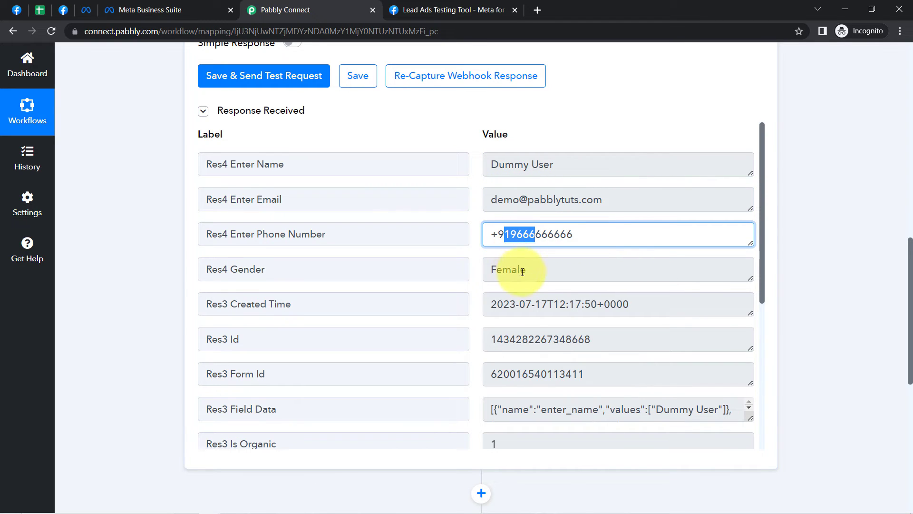
{"action": "left_click_drag", "start_coordinate": [521, 271], "coordinate": [486, 276]}
{"action": "left_click_drag", "start_coordinate": [605, 304], "coordinate": [569, 304]}
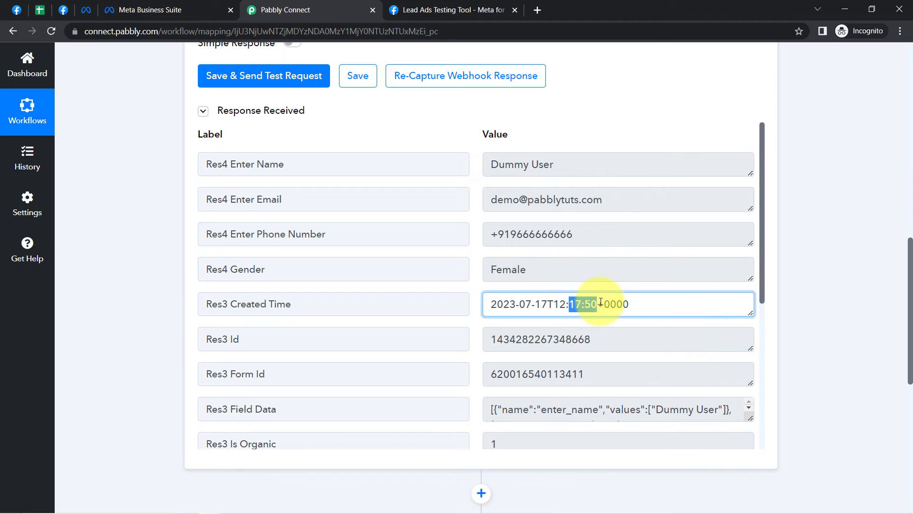
{"action": "scroll", "coordinate": [761, 189], "scroll_direction": "down", "scroll_amount": 1}
{"action": "scroll", "coordinate": [747, 278], "scroll_direction": "down", "scroll_amount": 5}
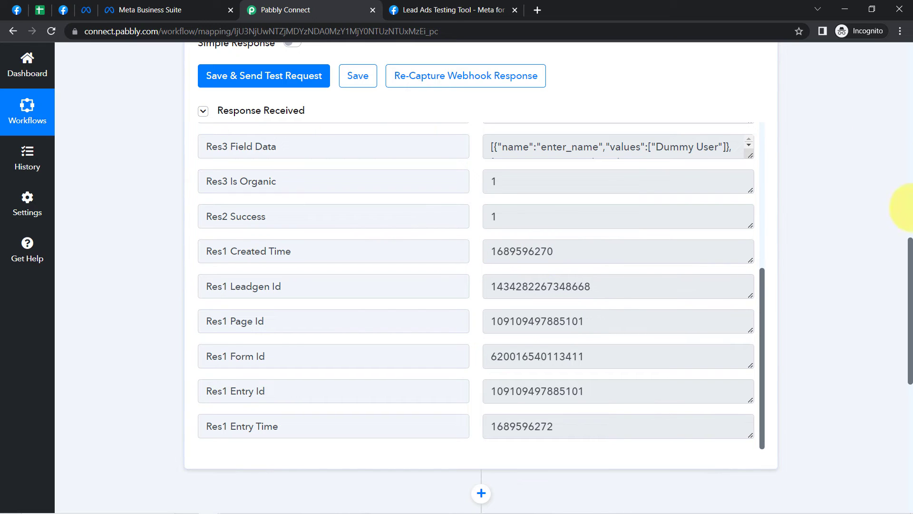
{"action": "left_click_drag", "start_coordinate": [909, 284], "coordinate": [906, 123]}
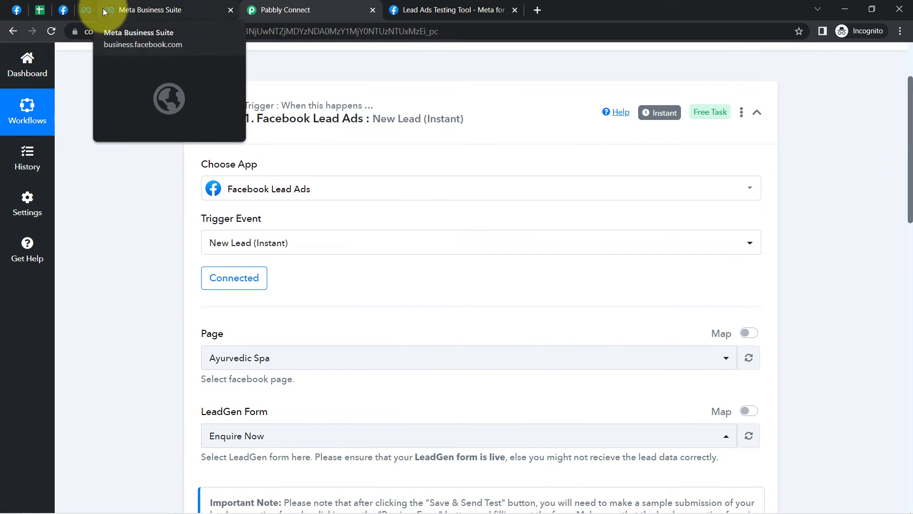
Close both Meta Business Suite tabs and collapse the Facebook Lead Ads trigger in the Pabbly Connect workflow
{"action": "left_click", "coordinate": [85, 9]}
{"action": "left_click", "coordinate": [84, 9]}
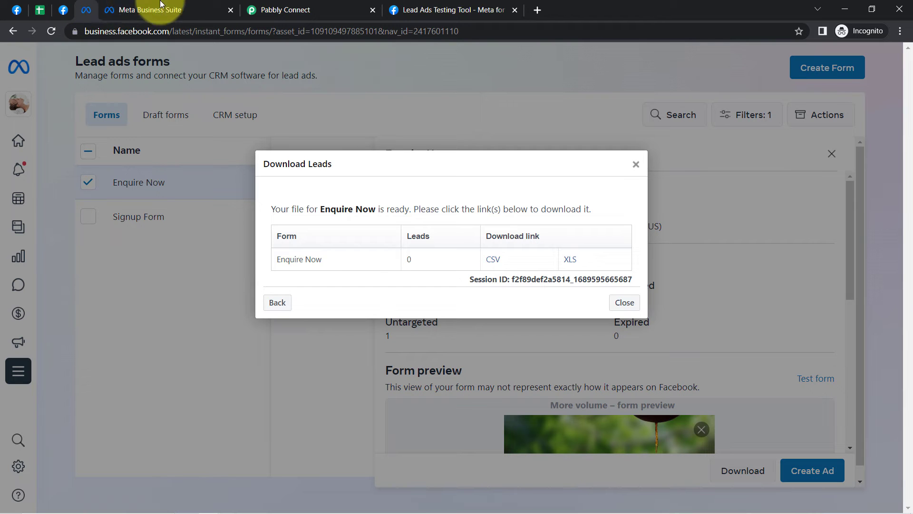
{"action": "right_click", "coordinate": [90, 9]}
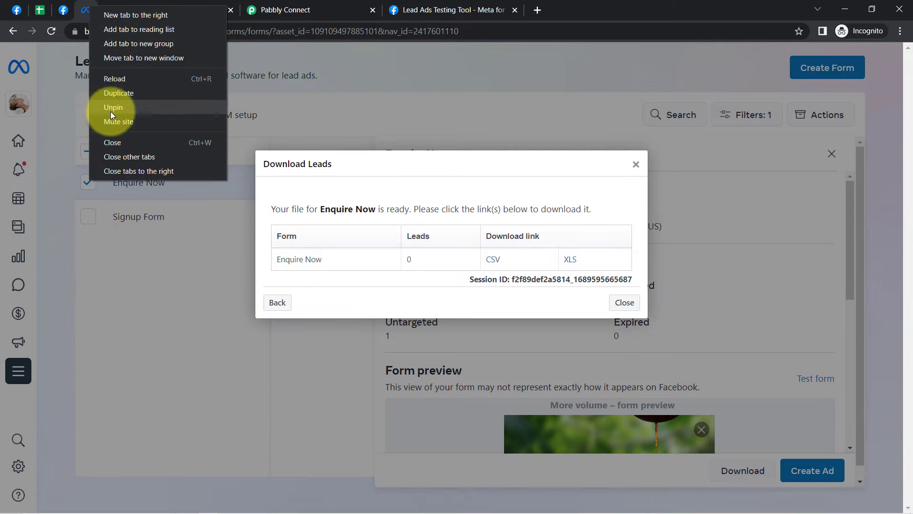
{"action": "left_click", "coordinate": [116, 140]}
{"action": "left_click", "coordinate": [207, 10]}
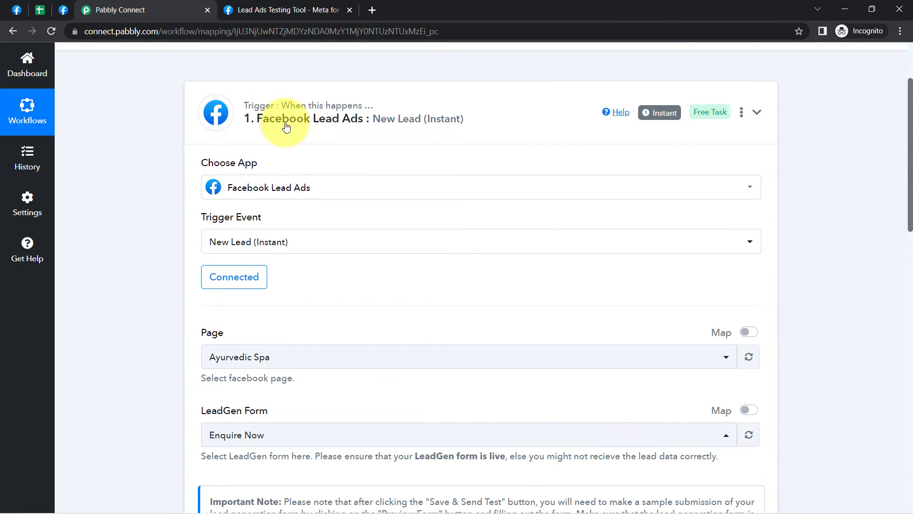
{"action": "left_click", "coordinate": [260, 126]}
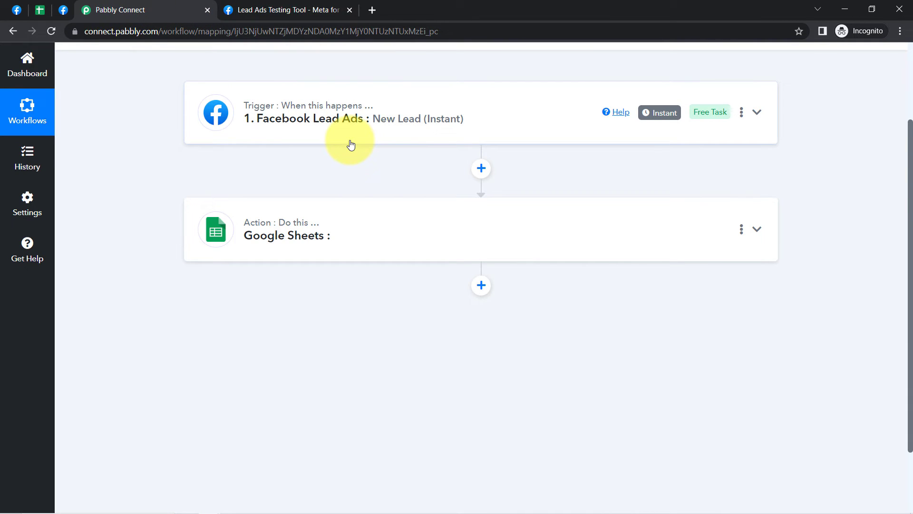
Look over the Ayurvedic Spa Facebook page and preview its Enquire Now form in the Lead Ads Testing Tool
{"action": "left_click", "coordinate": [64, 10]}
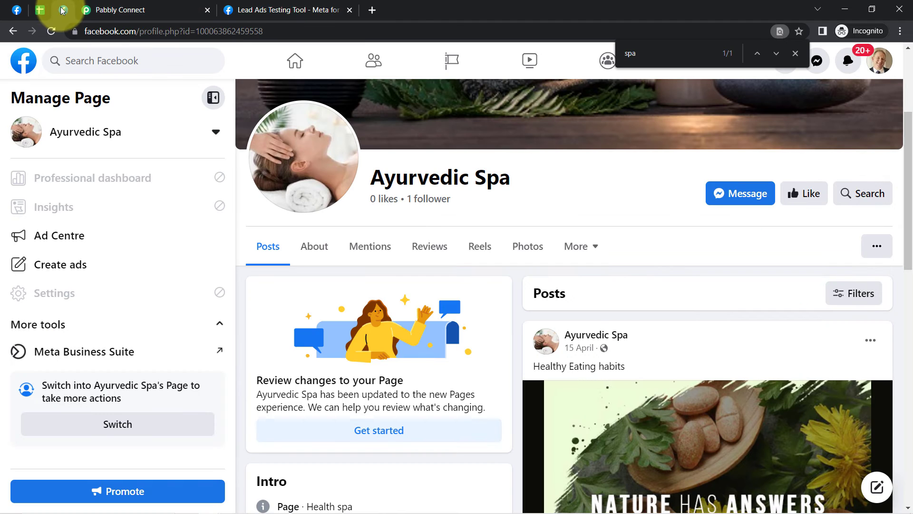
{"action": "left_click", "coordinate": [7, 6]}
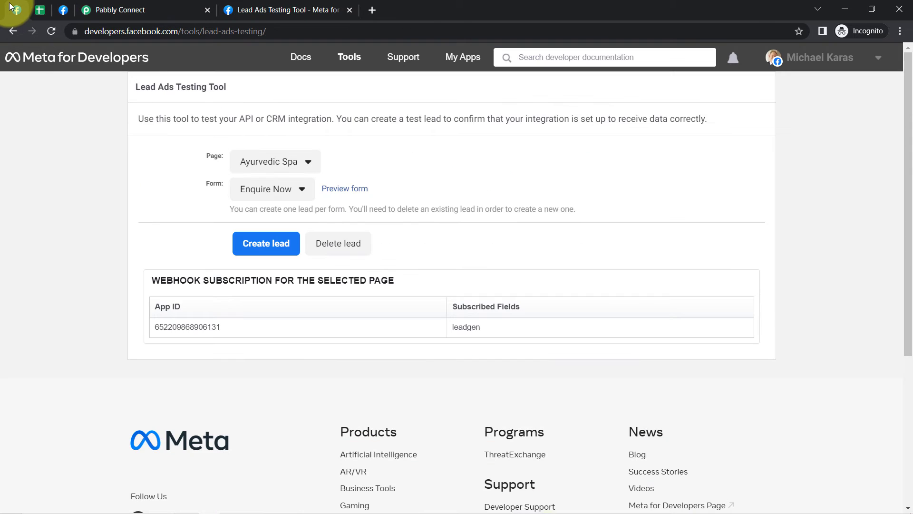
{"action": "left_click", "coordinate": [343, 195]}
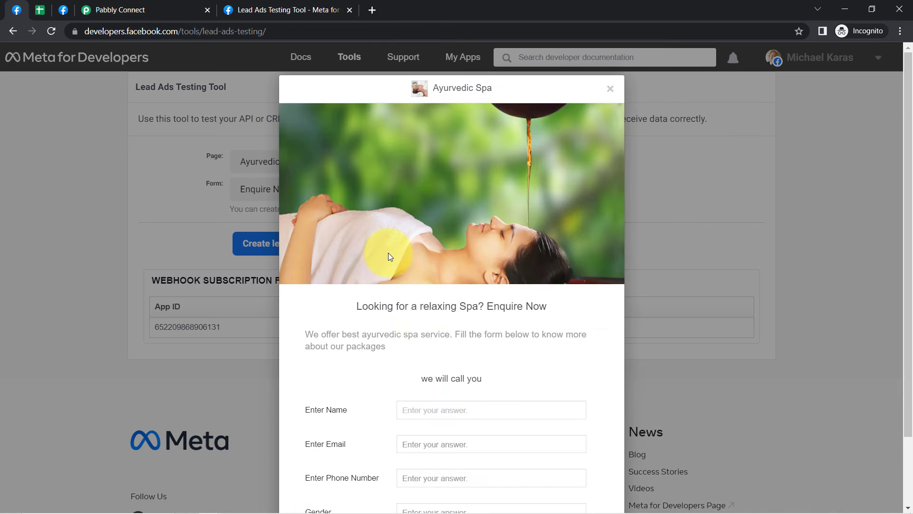
{"action": "left_click", "coordinate": [146, 6]}
Expand the Facebook Lead Ads trigger in Pabbly Connect and review its received response fields again
{"action": "mouse_move", "coordinate": [648, 122]}
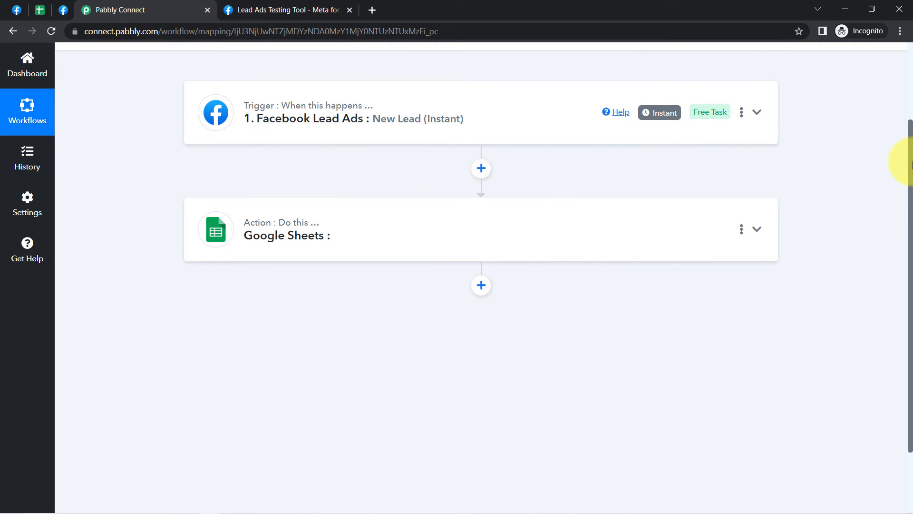
{"action": "scroll", "coordinate": [898, 176], "scroll_direction": "down", "scroll_amount": 1}
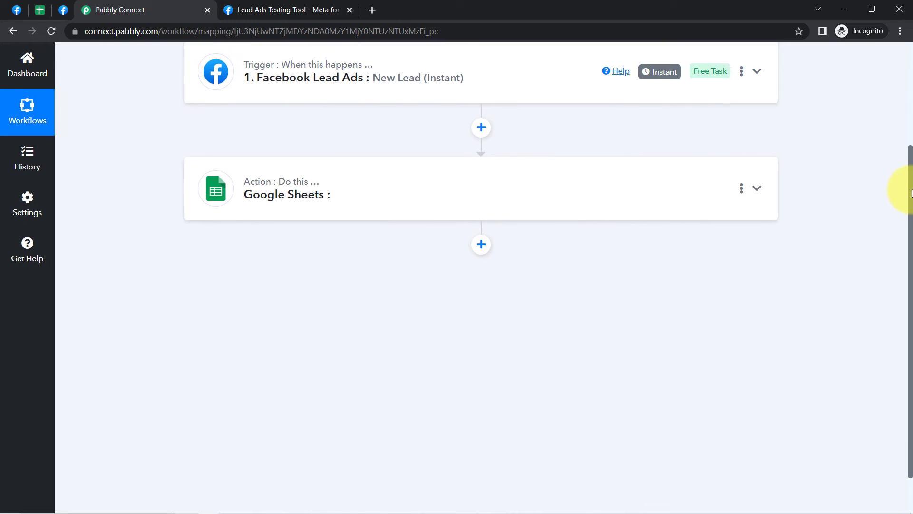
{"action": "left_click", "coordinate": [428, 82]}
{"action": "scroll", "coordinate": [520, 245], "scroll_direction": "down", "scroll_amount": 6}
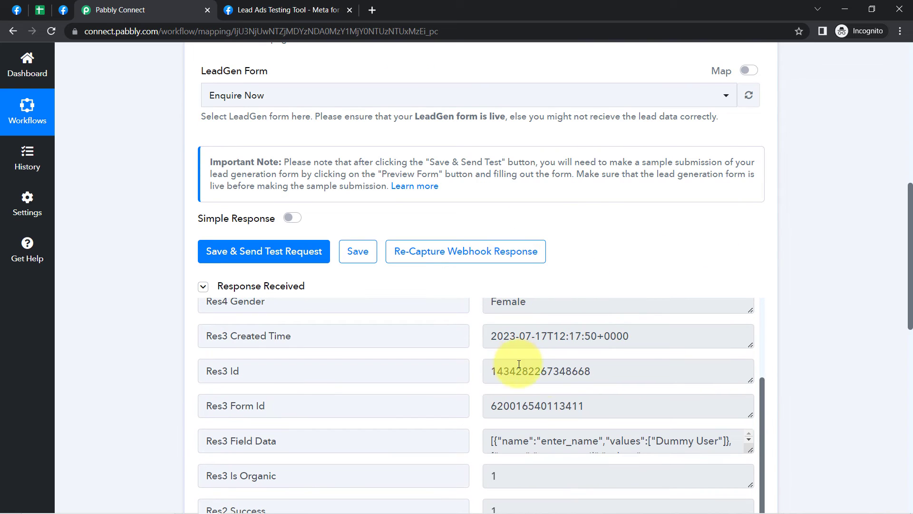
Set the Google Sheets action event to Add New Row and open its account connection settings
{"action": "scroll", "coordinate": [543, 371], "scroll_direction": "up", "scroll_amount": 3}
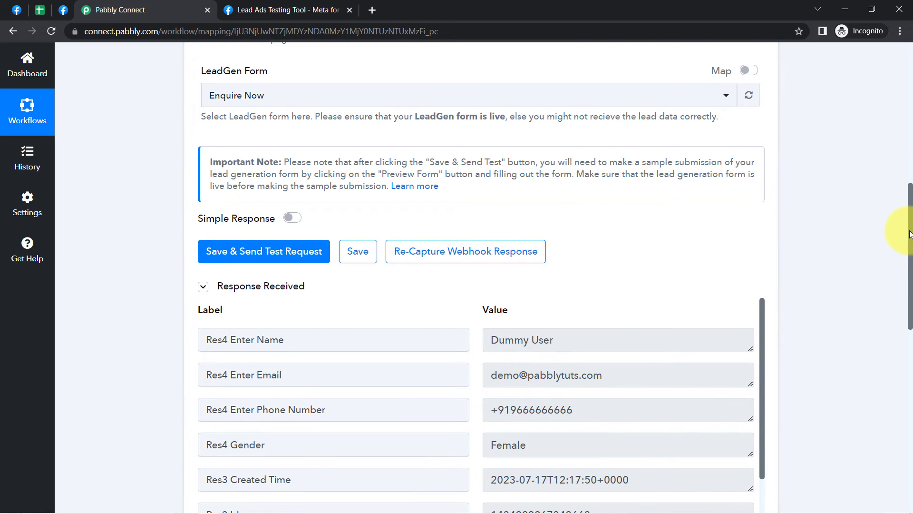
{"action": "left_click_drag", "start_coordinate": [910, 233], "coordinate": [908, 419]}
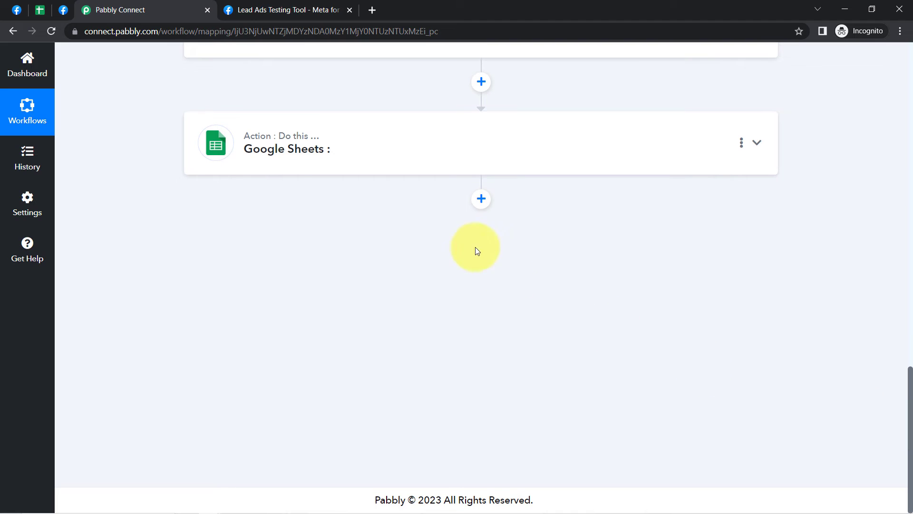
{"action": "left_click", "coordinate": [362, 167]}
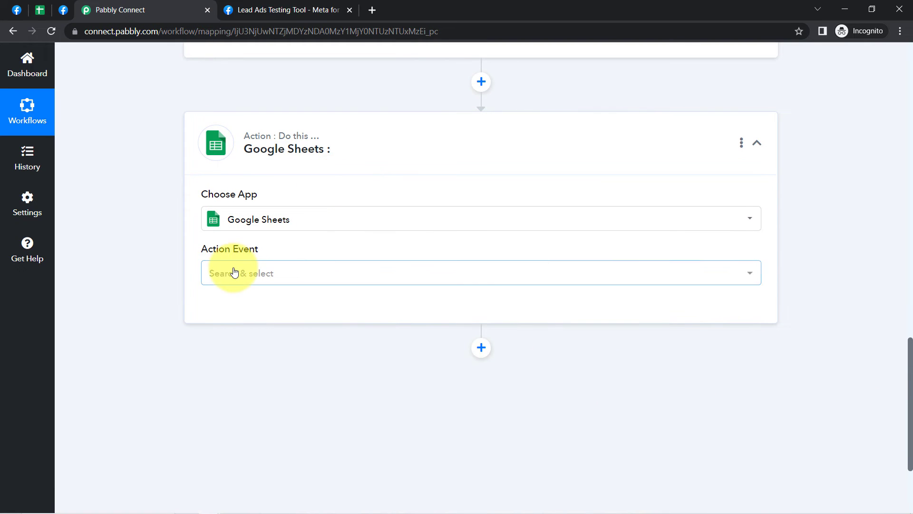
{"action": "left_click", "coordinate": [234, 273]}
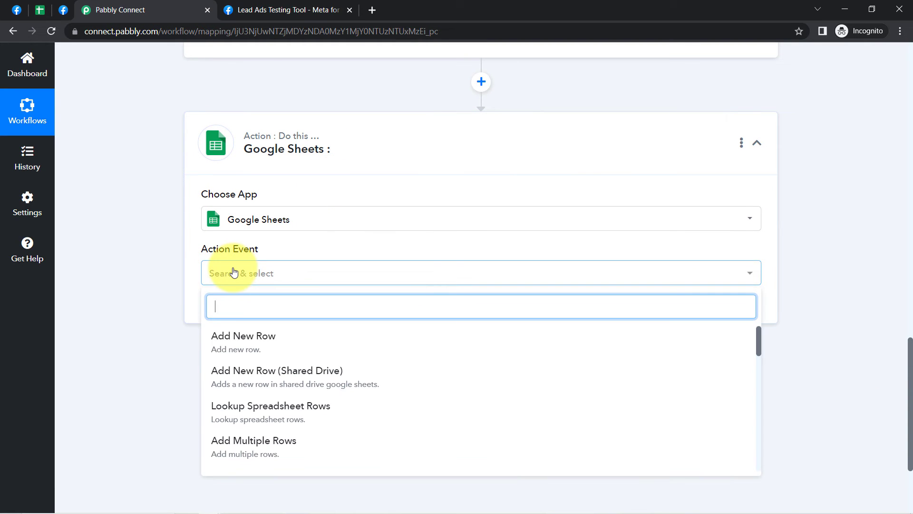
{"action": "left_click", "coordinate": [219, 336]}
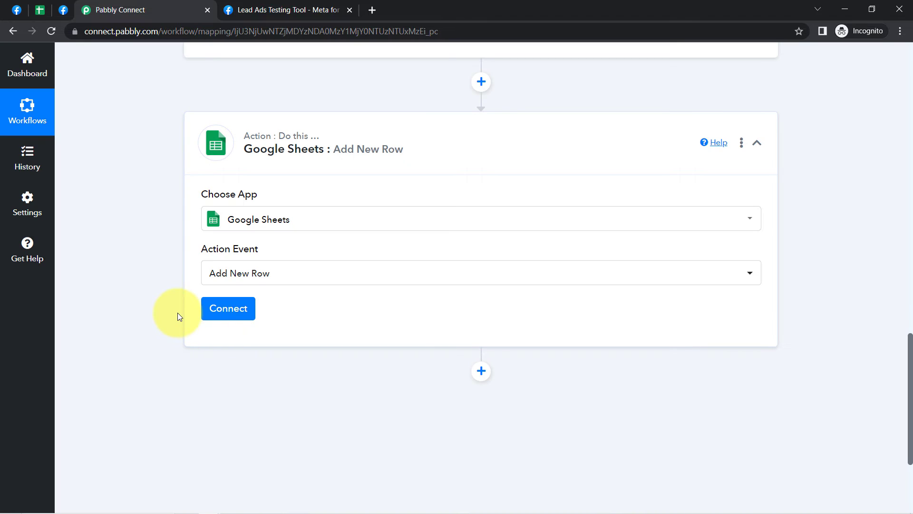
{"action": "left_click", "coordinate": [225, 319]}
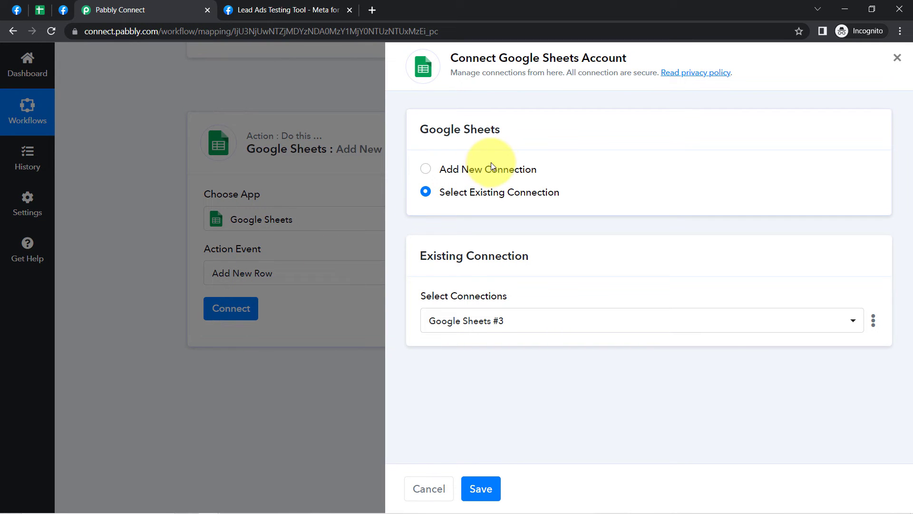
{"action": "left_click", "coordinate": [500, 171]}
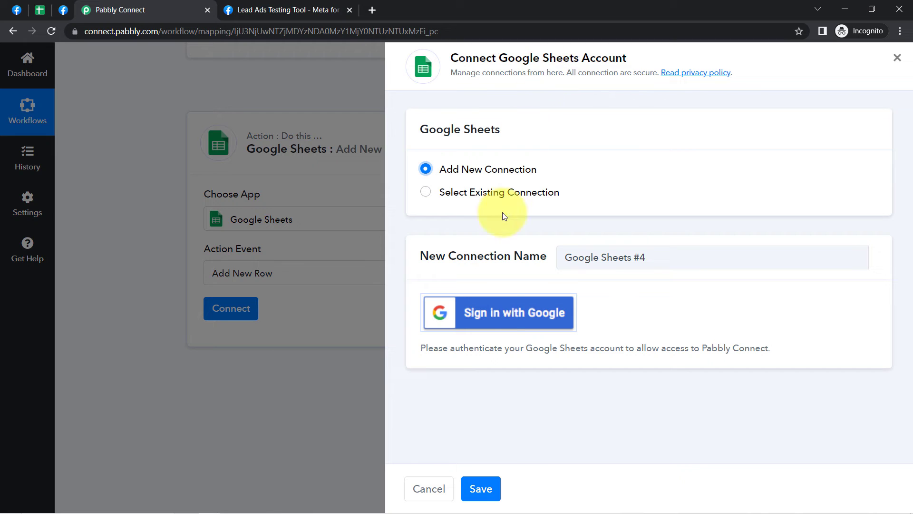
{"action": "left_click", "coordinate": [496, 311]}
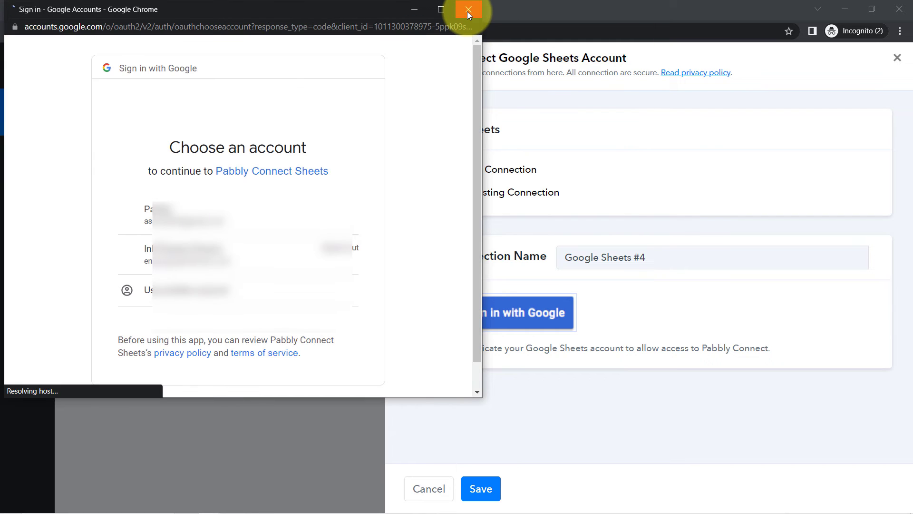
{"action": "left_click", "coordinate": [468, 11]}
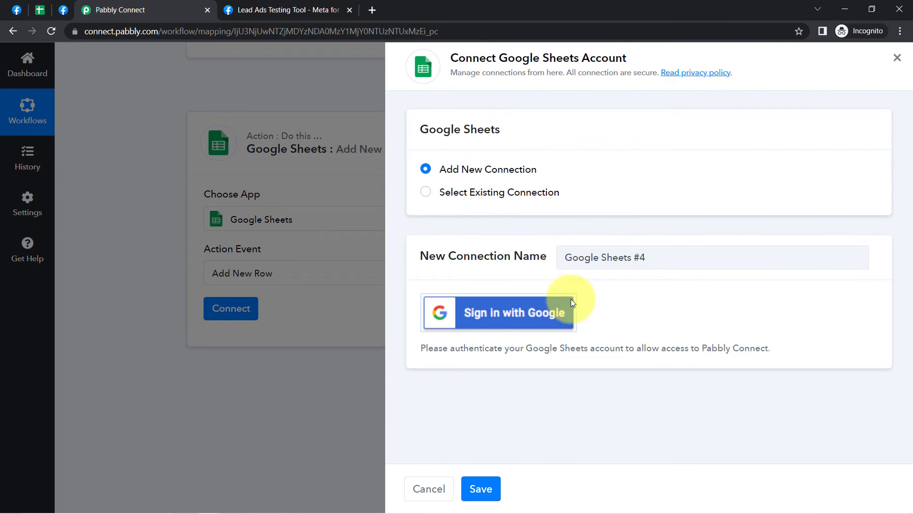
Connect the Google Sheets action through the existing connection Google Sheets #3 and save it
{"action": "left_click", "coordinate": [469, 196]}
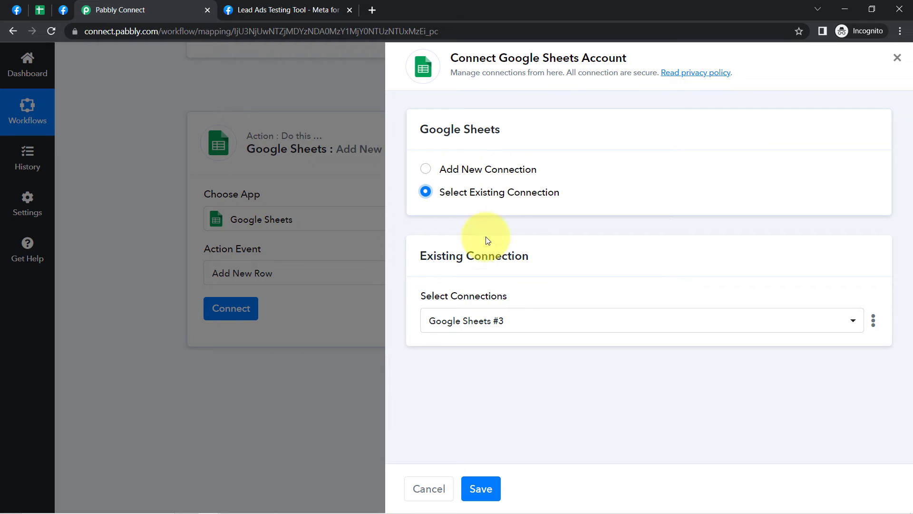
{"action": "left_click", "coordinate": [493, 496]}
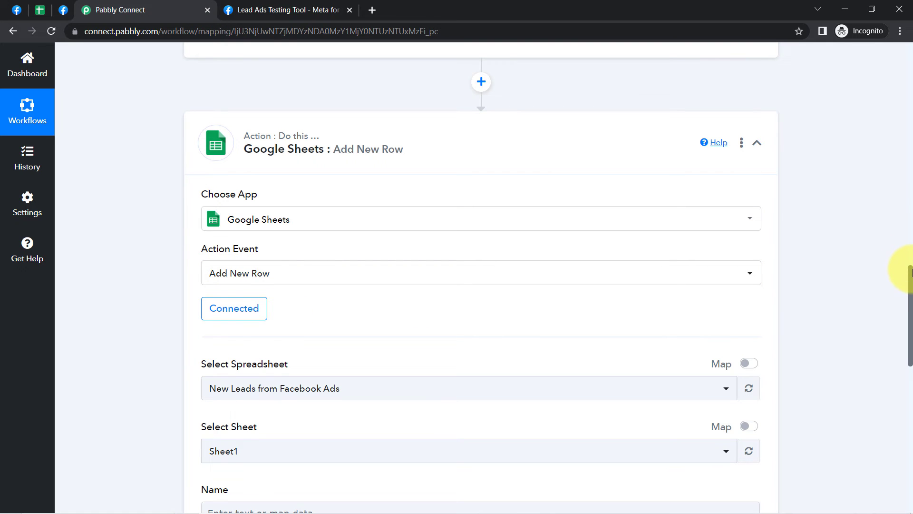
Check the action's selected spreadsheet against the title of the New Leads from Facebook Ads file in Google Sheets
{"action": "left_click_drag", "start_coordinate": [910, 273], "coordinate": [909, 334]}
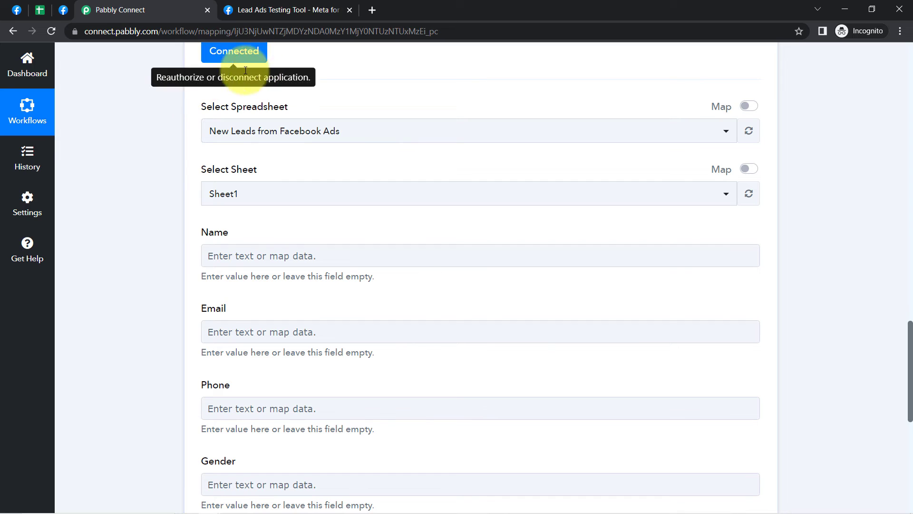
{"action": "left_click", "coordinate": [239, 132]}
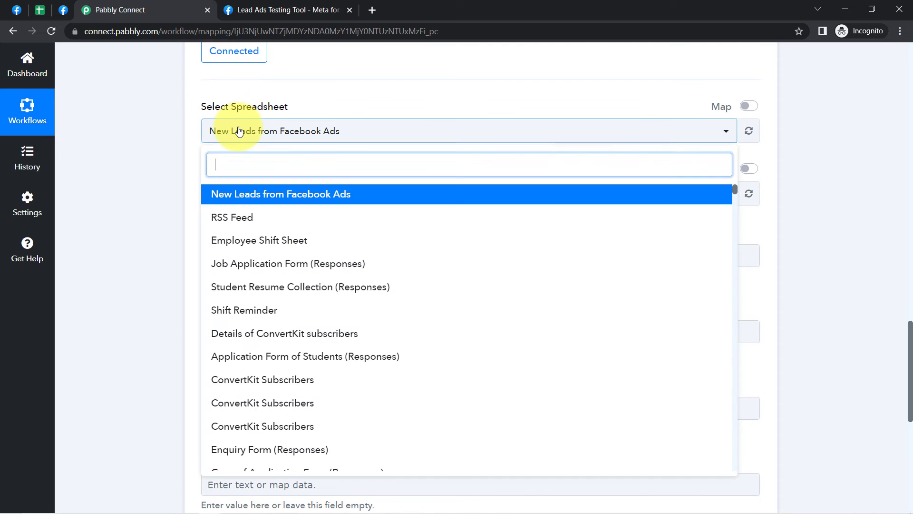
{"action": "left_click", "coordinate": [240, 132]}
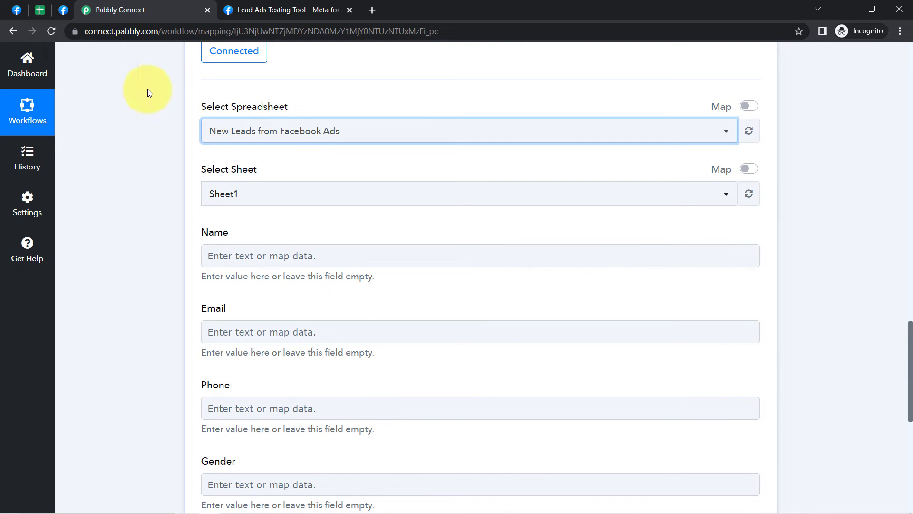
{"action": "left_click", "coordinate": [29, 5]}
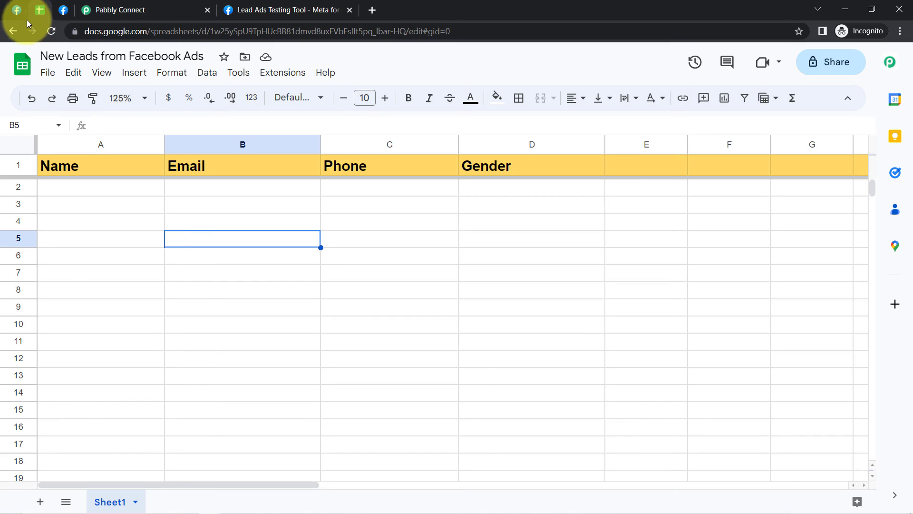
{"action": "left_click_drag", "start_coordinate": [60, 57], "coordinate": [181, 55]}
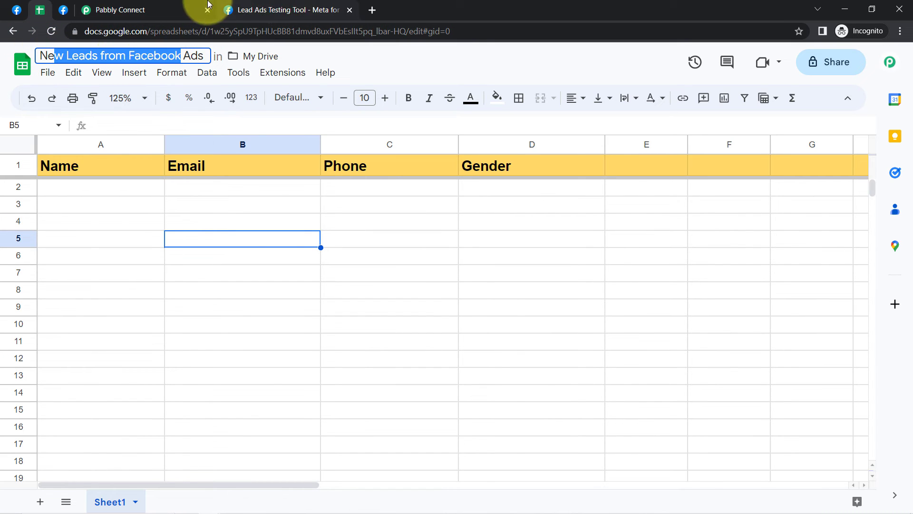
{"action": "left_click", "coordinate": [167, 6]}
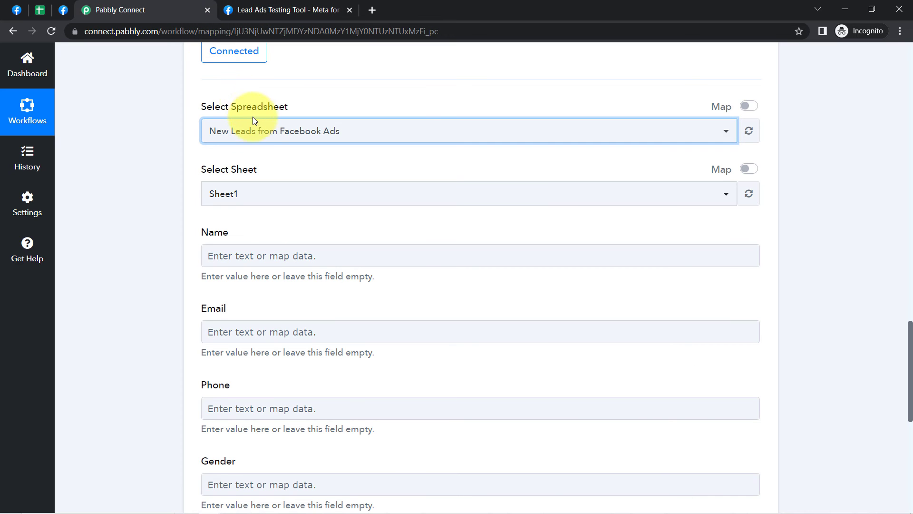
{"action": "left_click", "coordinate": [266, 135]}
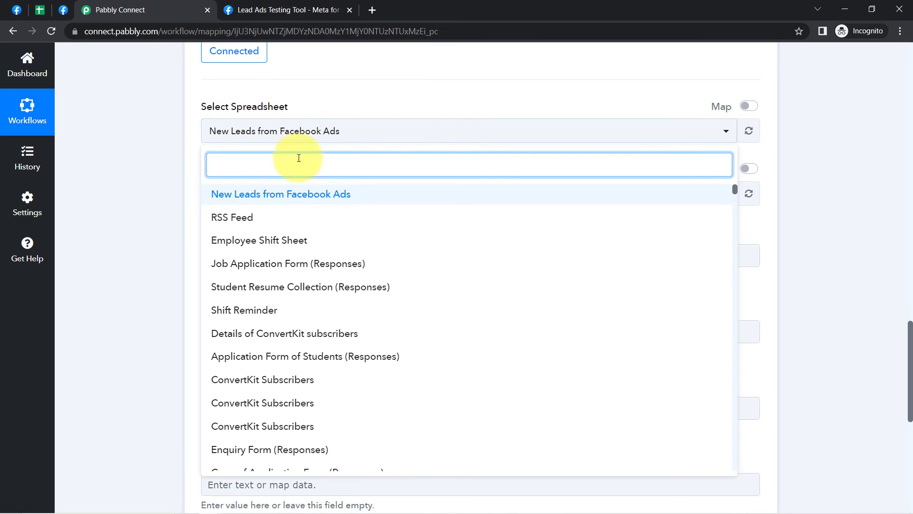
{"action": "left_click", "coordinate": [246, 108]}
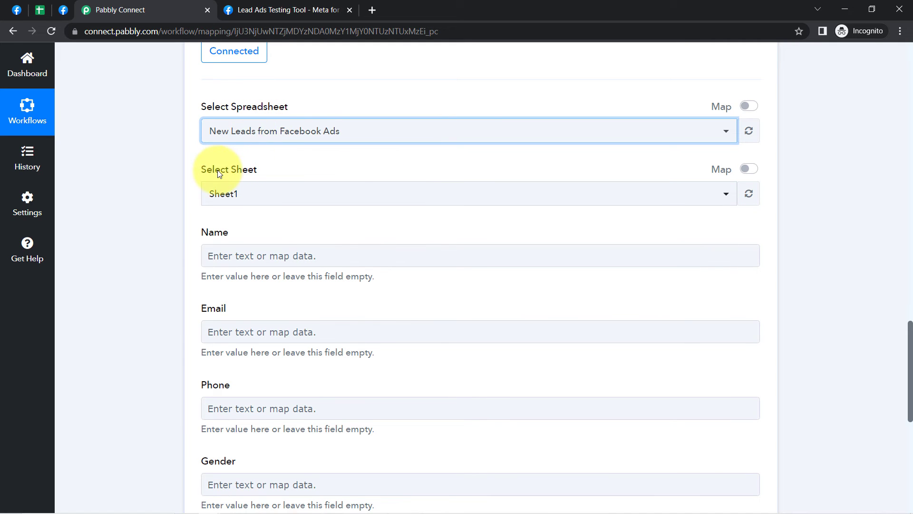
Compare the action's sheet selection with the sheet name in the Google Sheets file and view the available sheet options
{"action": "left_click_drag", "start_coordinate": [214, 169], "coordinate": [267, 174]}
{"action": "left_click", "coordinate": [40, 9]}
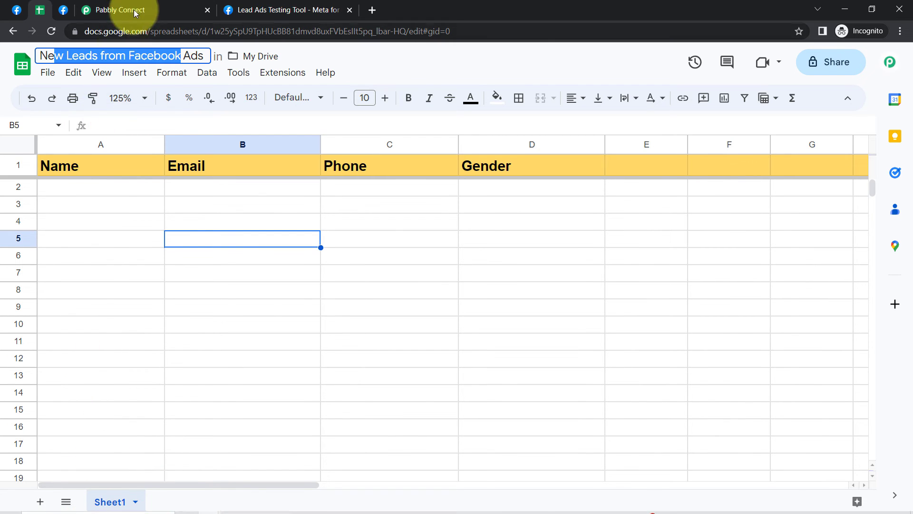
{"action": "left_click", "coordinate": [119, 9]}
{"action": "left_click", "coordinate": [208, 191]}
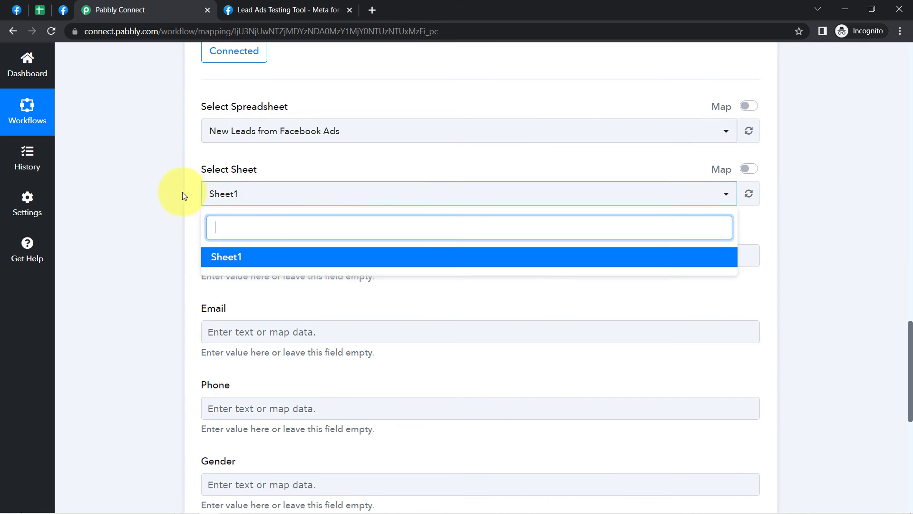
{"action": "left_click", "coordinate": [162, 196]}
Examine the Name, Email, Phone and Gender columns in Google Sheets against the action's empty mapping fields in Pabbly Connect
{"action": "scroll", "coordinate": [162, 196], "scroll_direction": "down", "scroll_amount": 2}
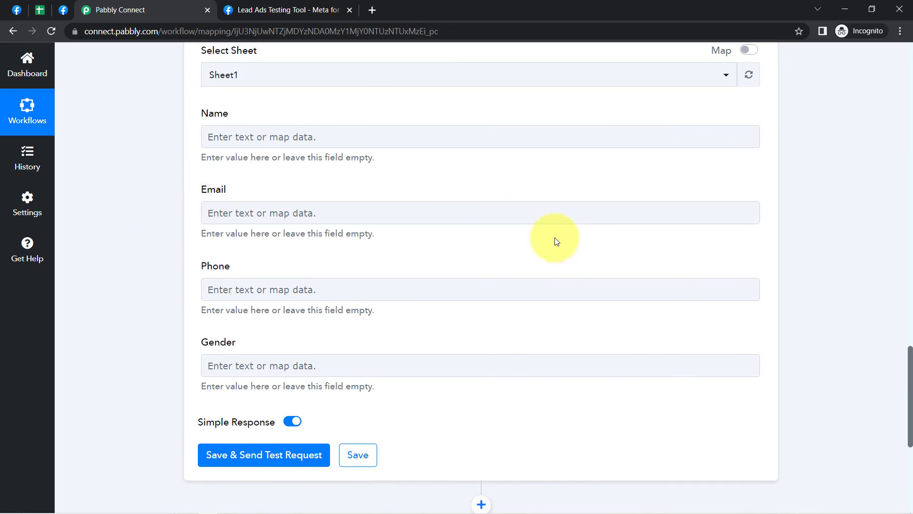
{"action": "left_click_drag", "start_coordinate": [200, 114], "coordinate": [208, 115]}
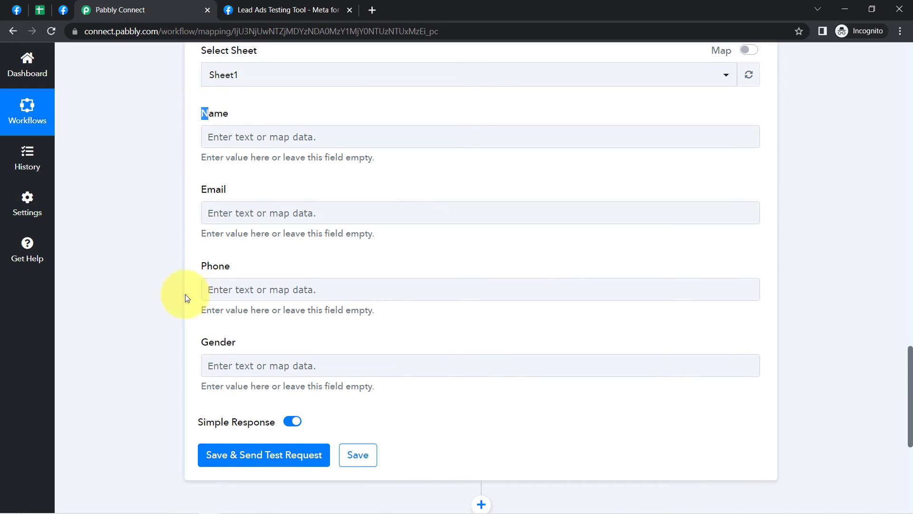
{"action": "left_click", "coordinate": [33, 10]}
{"action": "left_click", "coordinate": [67, 239]}
{"action": "left_click", "coordinate": [85, 142]}
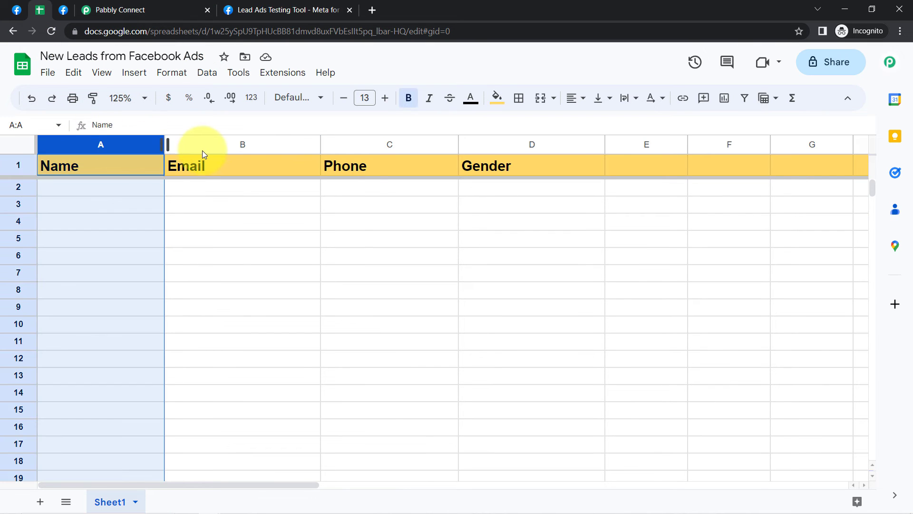
{"action": "left_click", "coordinate": [277, 142]}
{"action": "left_click", "coordinate": [374, 142]}
{"action": "left_click", "coordinate": [508, 150]}
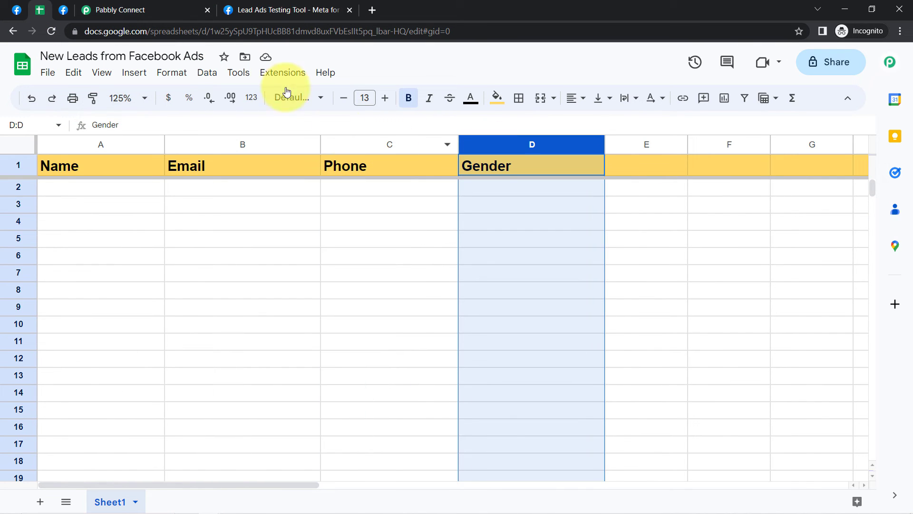
{"action": "left_click", "coordinate": [99, 6]}
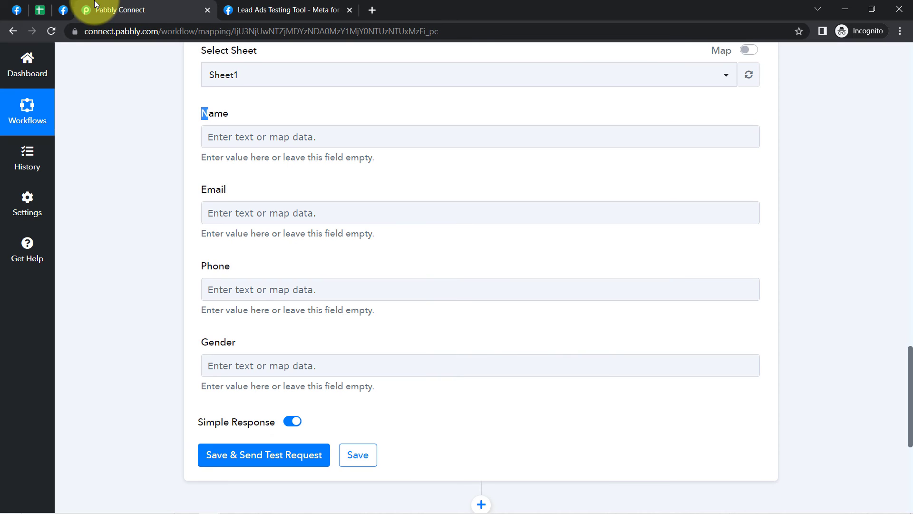
Recheck the action's Name, Email and Phone field labels against the spreadsheet's header row
{"action": "left_click", "coordinate": [38, 10]}
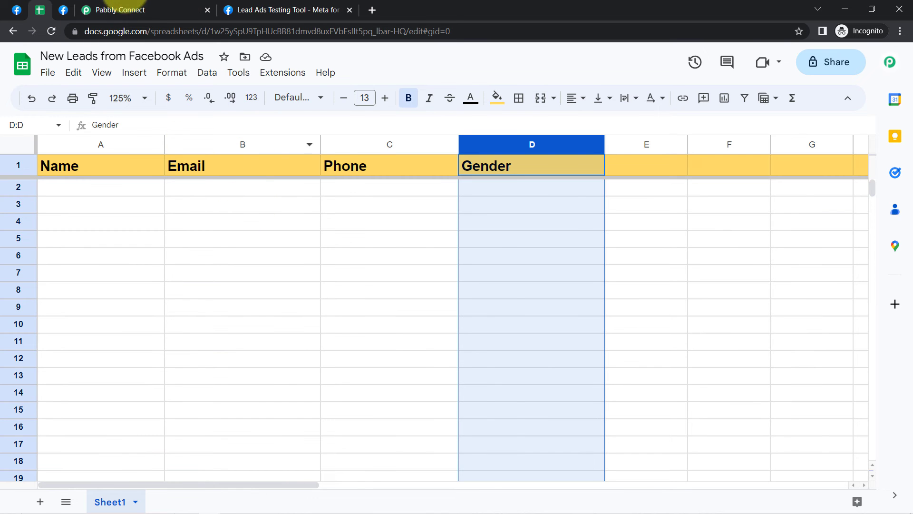
{"action": "left_click", "coordinate": [143, 10]}
{"action": "left_click_drag", "start_coordinate": [208, 114], "coordinate": [228, 112]}
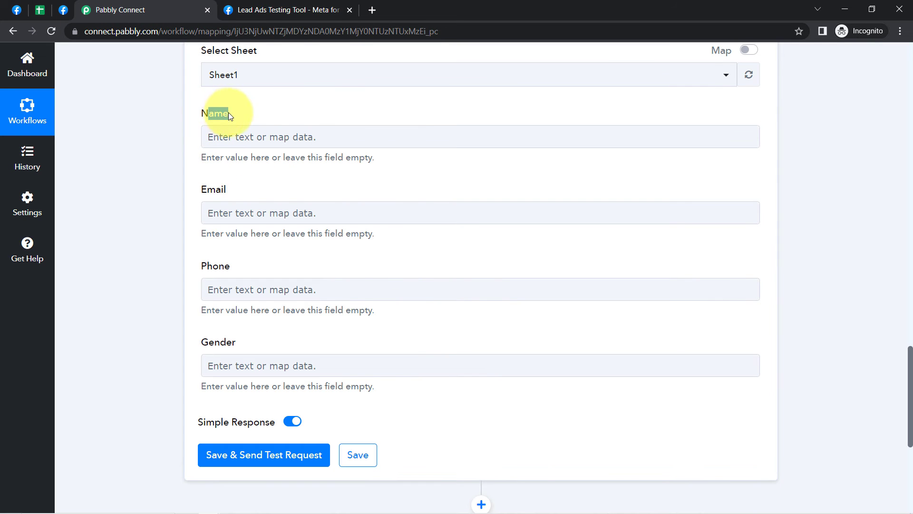
{"action": "left_click_drag", "start_coordinate": [208, 190], "coordinate": [226, 189]}
{"action": "left_click_drag", "start_coordinate": [208, 268], "coordinate": [224, 266]}
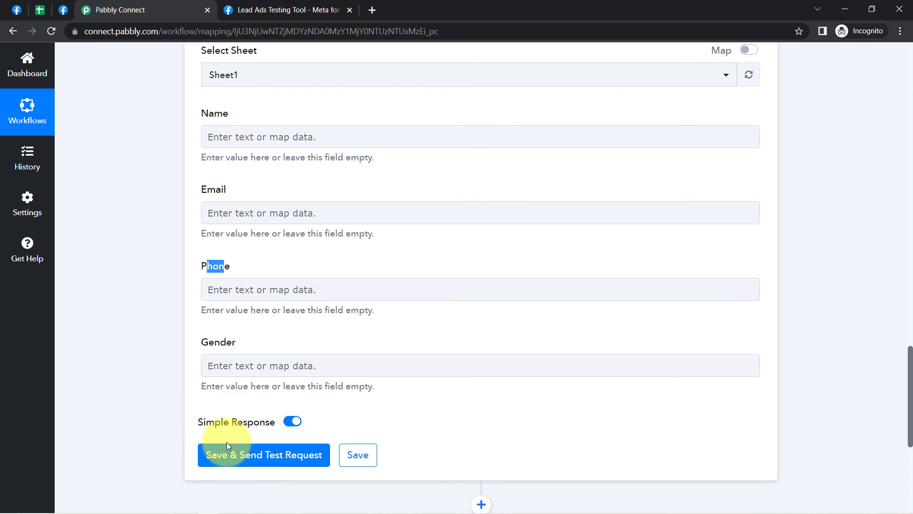
{"action": "left_click", "coordinate": [49, 7]}
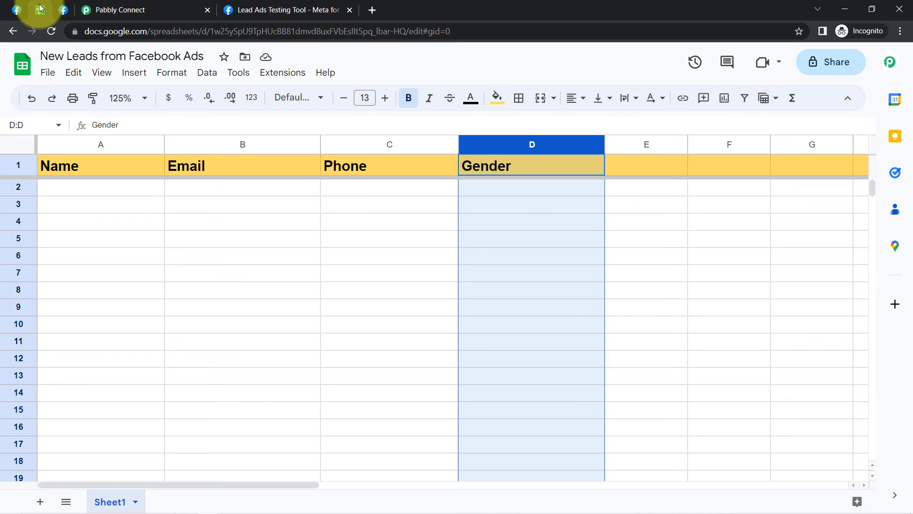
{"action": "left_click", "coordinate": [124, 8]}
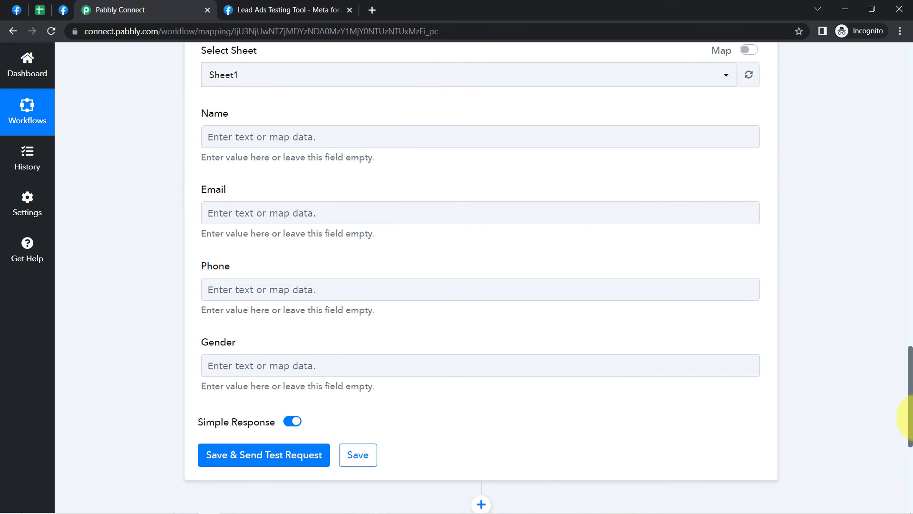
Review the trigger response's name, email, phone number and gender values, and return to the Google Sheets mapping fields
{"action": "left_click_drag", "start_coordinate": [911, 422], "coordinate": [890, 251]}
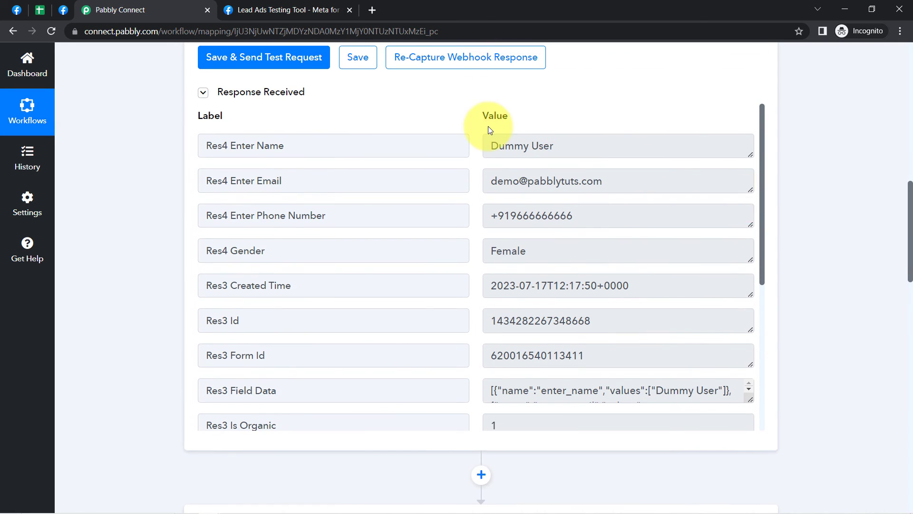
{"action": "left_click_drag", "start_coordinate": [491, 146], "coordinate": [546, 146]}
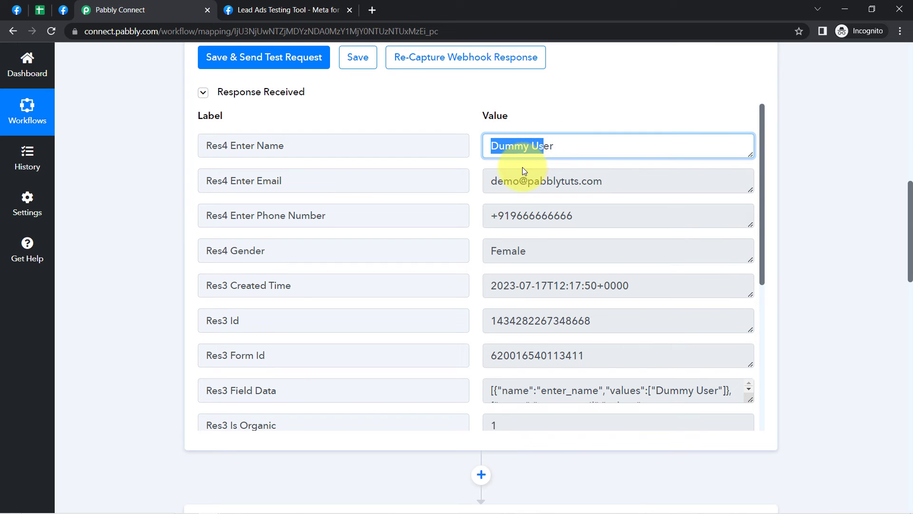
{"action": "left_click_drag", "start_coordinate": [521, 180], "coordinate": [581, 181]}
{"action": "left_click_drag", "start_coordinate": [491, 215], "coordinate": [553, 216]}
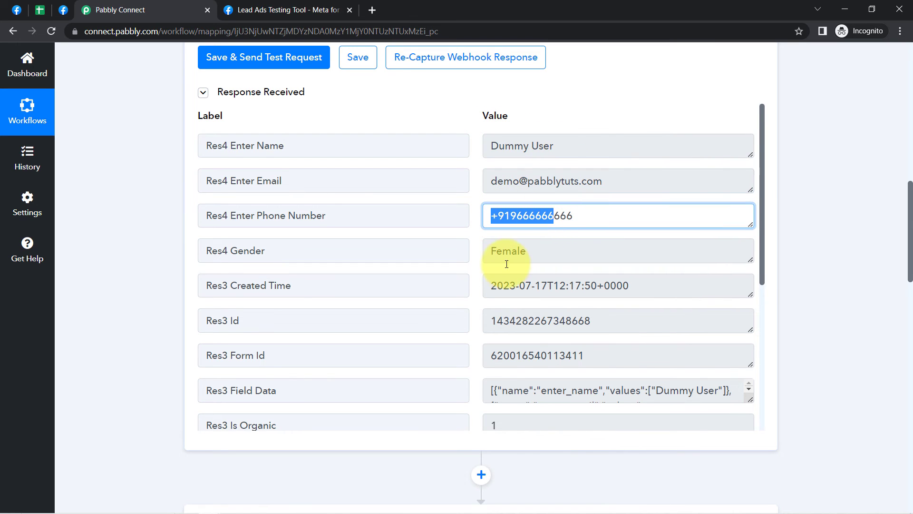
{"action": "left_click_drag", "start_coordinate": [496, 251], "coordinate": [888, 379]}
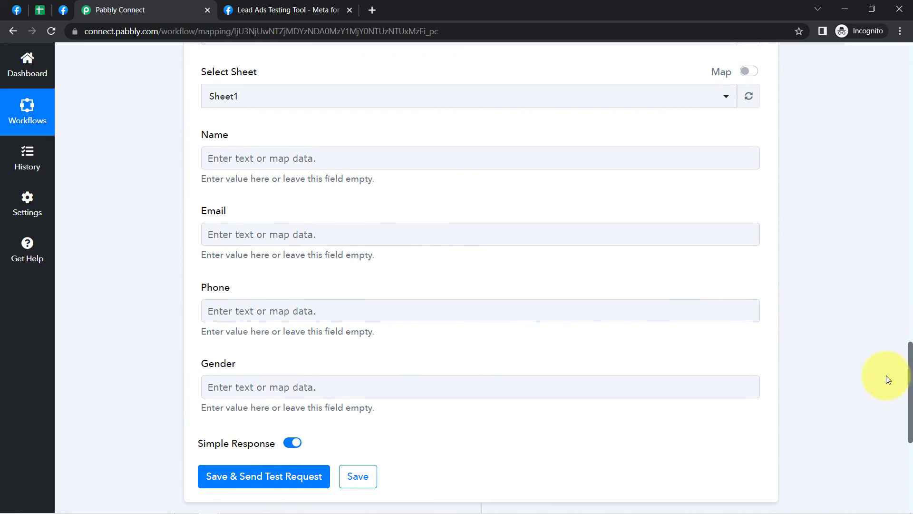
Map the Name field to the Enter Name value from the Facebook Lead Ads trigger response
{"action": "left_click", "coordinate": [220, 163]}
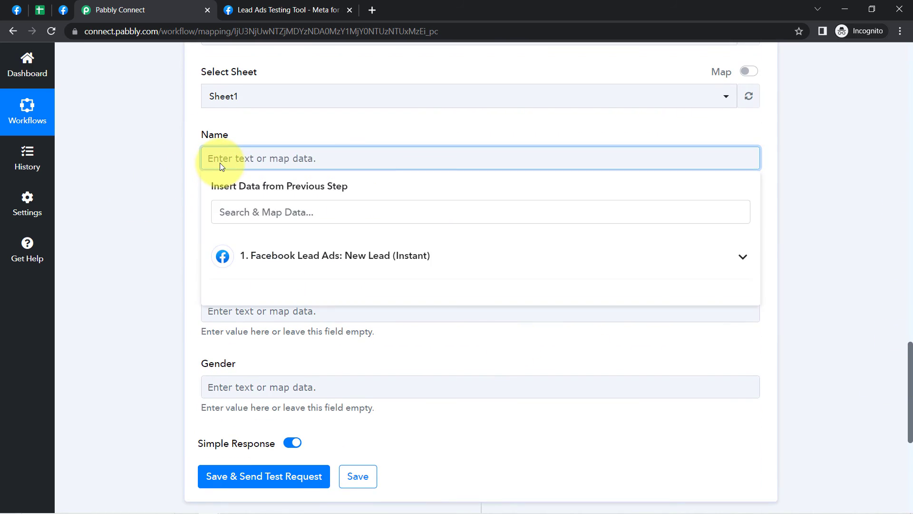
{"action": "left_click", "coordinate": [265, 257]}
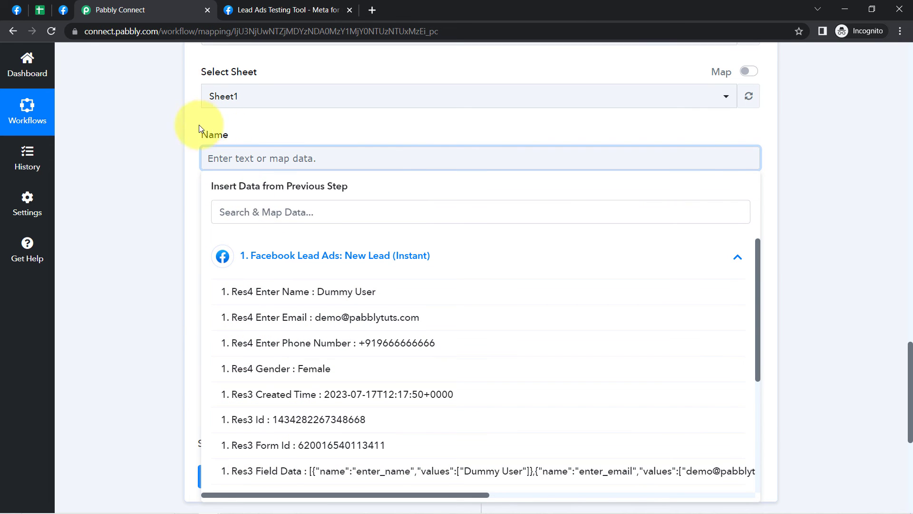
{"action": "left_click", "coordinate": [290, 293]}
{"action": "left_click", "coordinate": [147, 165]}
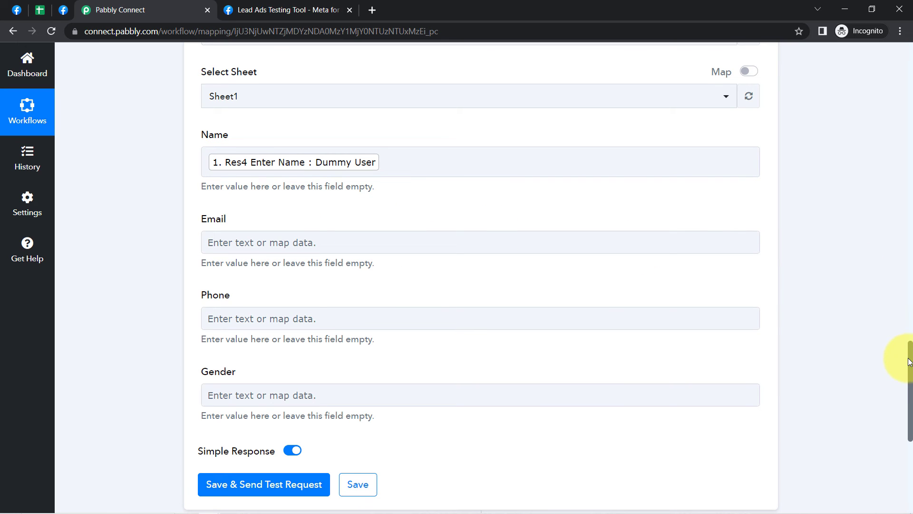
Map the Email field to the Enter Email value from the Facebook Lead Ads response
{"action": "left_click_drag", "start_coordinate": [909, 358], "coordinate": [909, 368]}
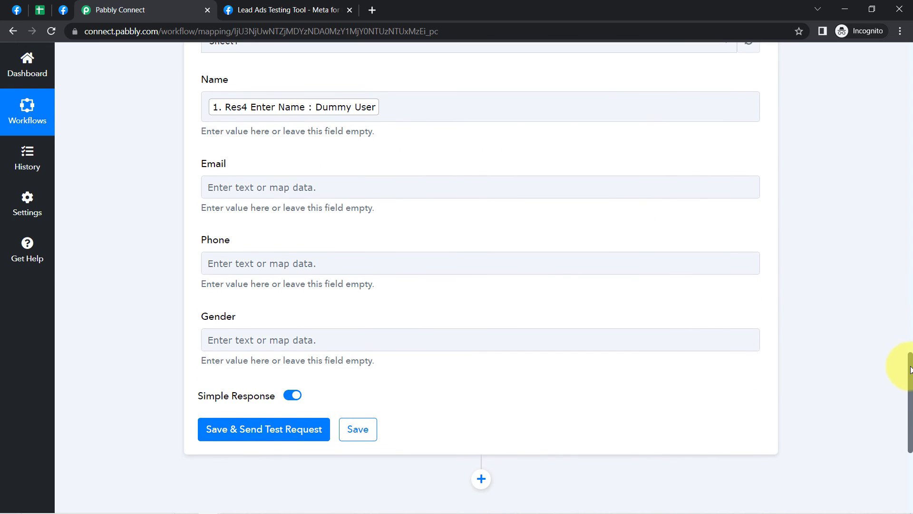
{"action": "left_click", "coordinate": [278, 185]}
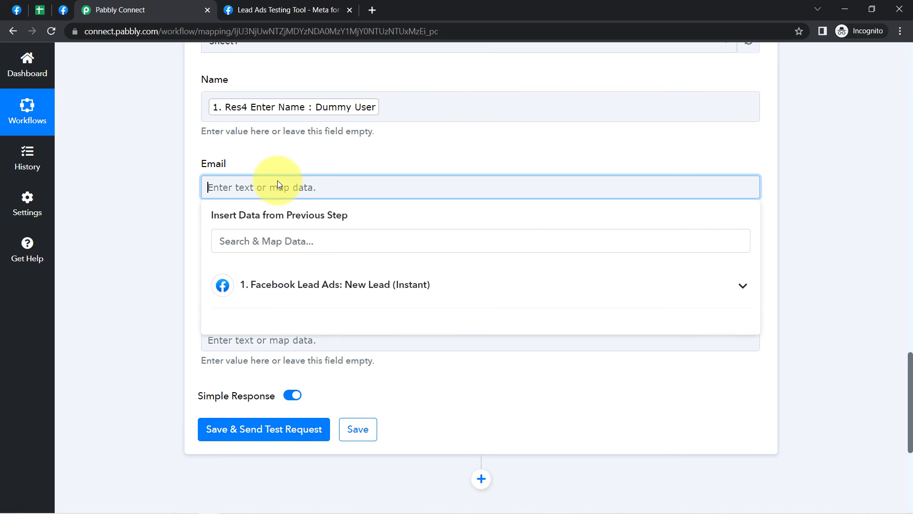
{"action": "left_click", "coordinate": [264, 290]}
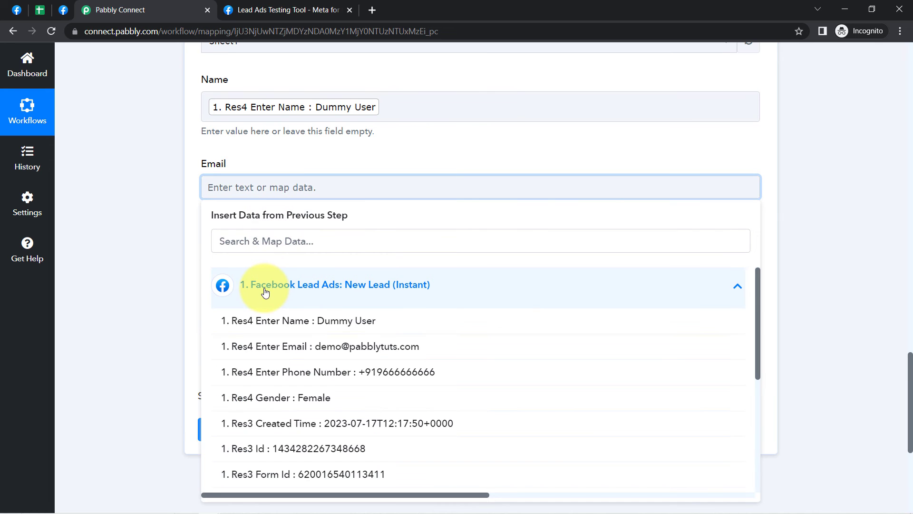
{"action": "left_click", "coordinate": [234, 346]}
{"action": "left_click", "coordinate": [161, 167]}
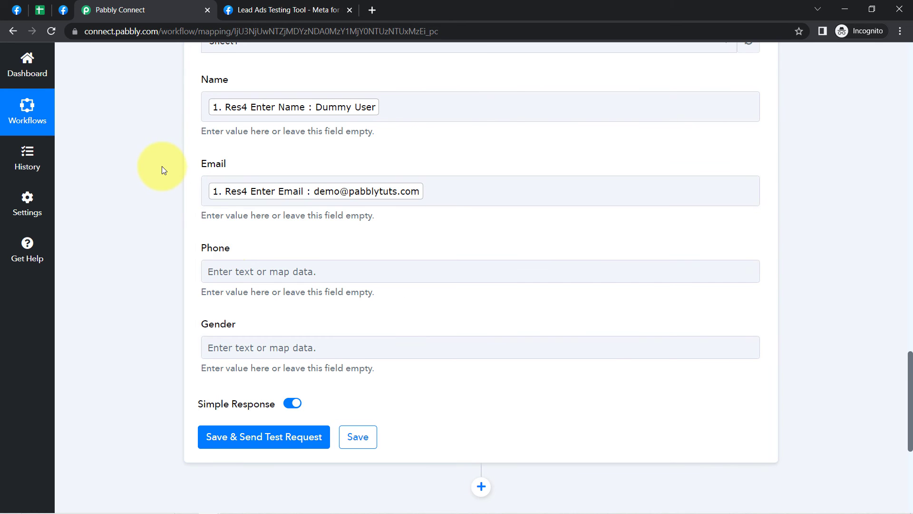
Search the trigger data for 96 and map the Phone field to the Enter Phone Number value
{"action": "left_click", "coordinate": [231, 268]}
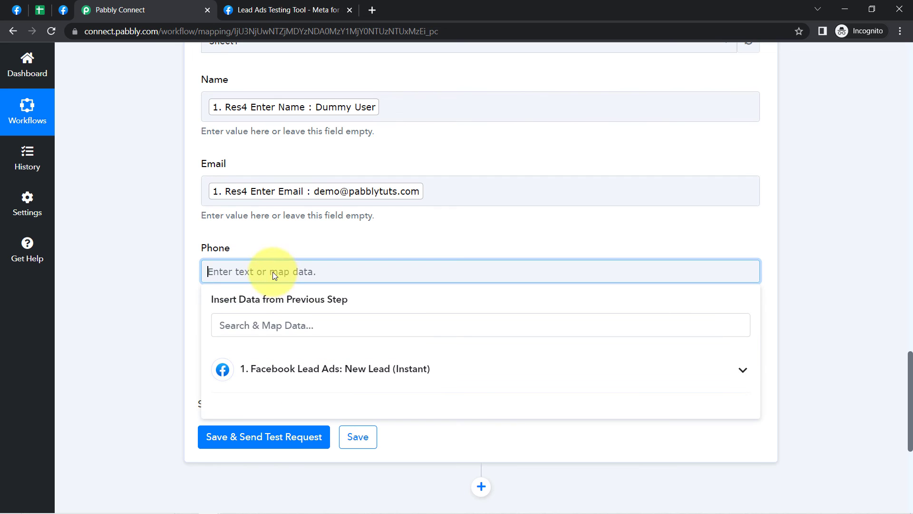
{"action": "left_click", "coordinate": [249, 316]}
{"action": "type", "text": "96"}
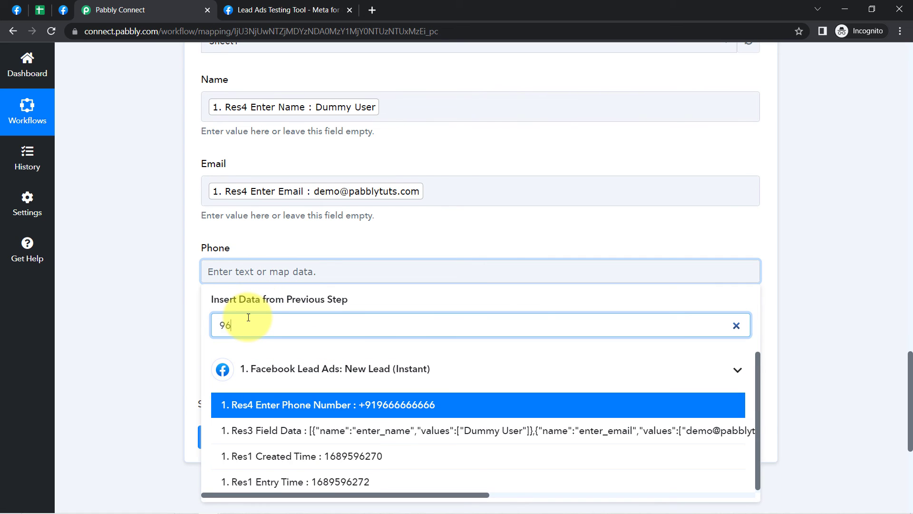
{"action": "left_click", "coordinate": [271, 404]}
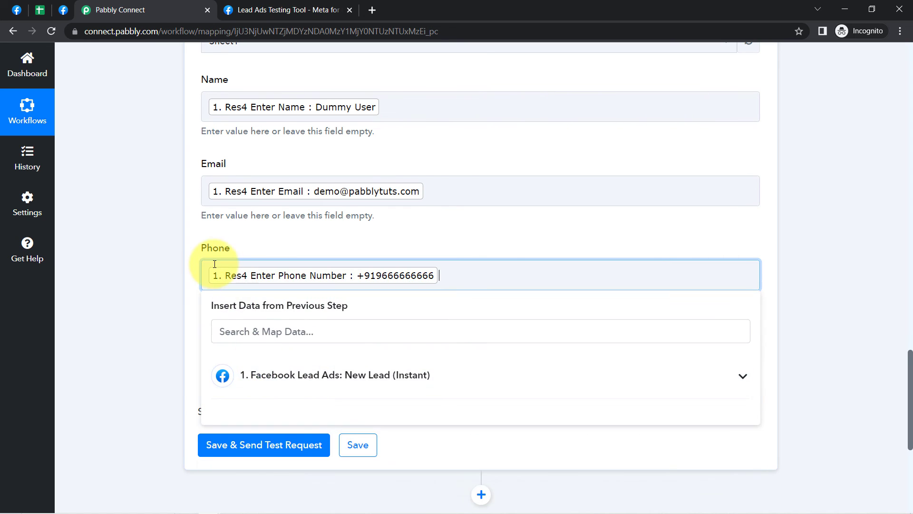
{"action": "left_click", "coordinate": [183, 263]}
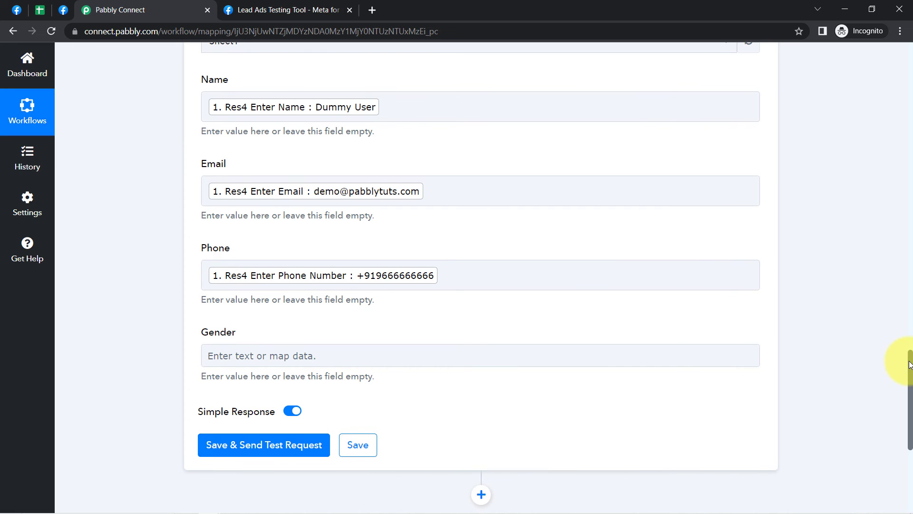
Clear the stray text from the Gender field and map it to the trigger's Gender value
{"action": "scroll", "coordinate": [909, 365], "scroll_direction": "down", "scroll_amount": 3}
{"action": "left_click", "coordinate": [272, 233]}
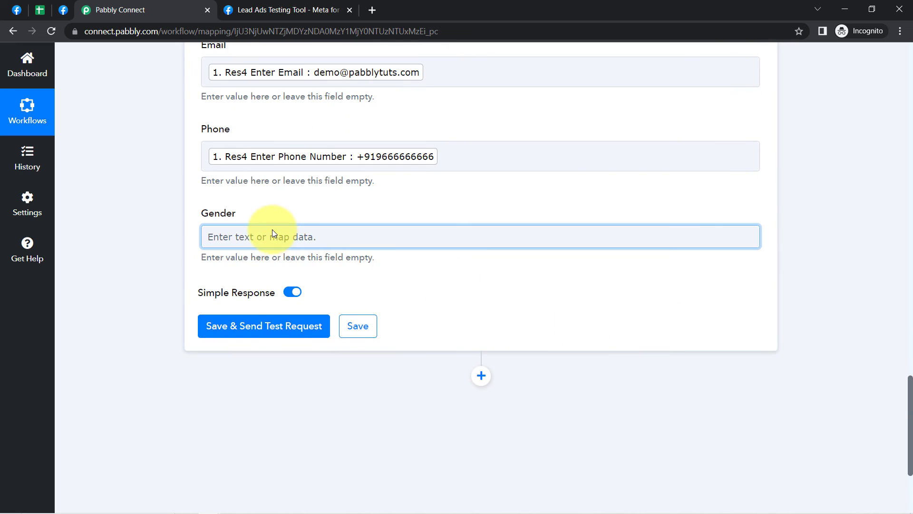
{"action": "type", "text": "sdcv"}
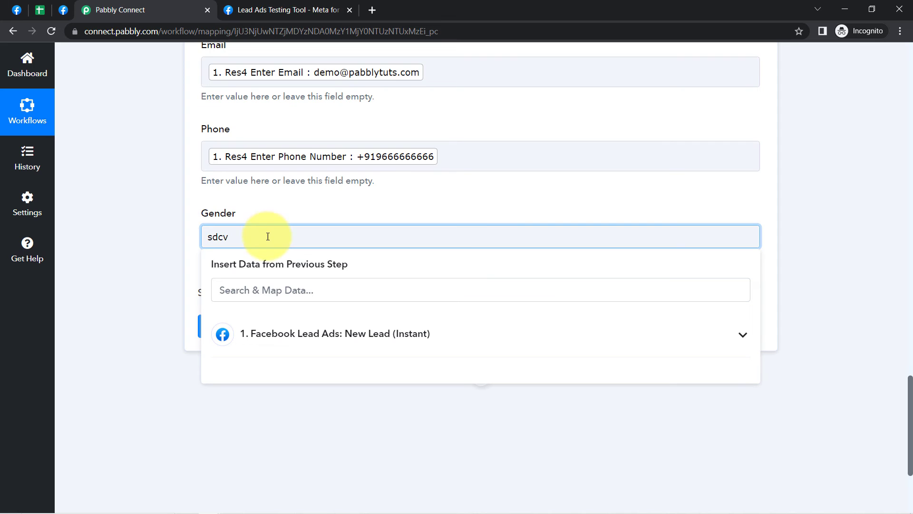
{"action": "left_click_drag", "start_coordinate": [258, 242], "coordinate": [198, 239]}
{"action": "key", "text": "BackSpace"}
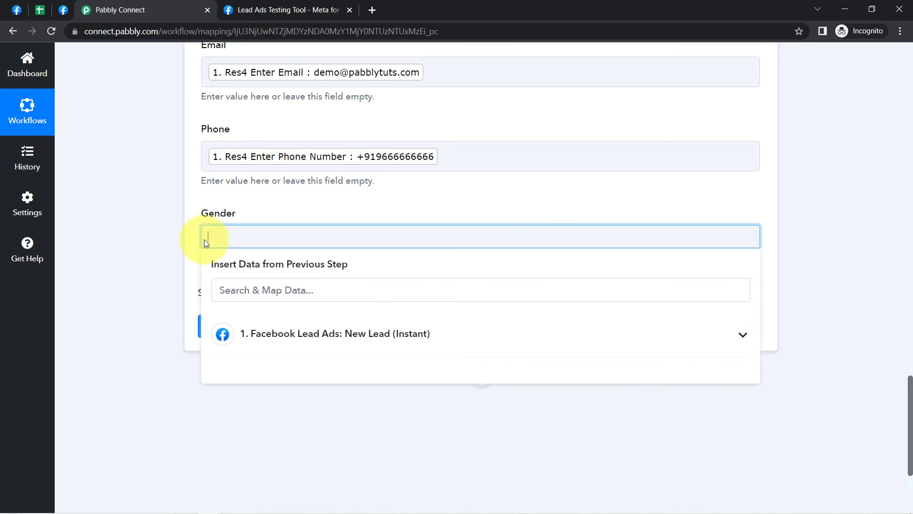
{"action": "left_click", "coordinate": [240, 333]}
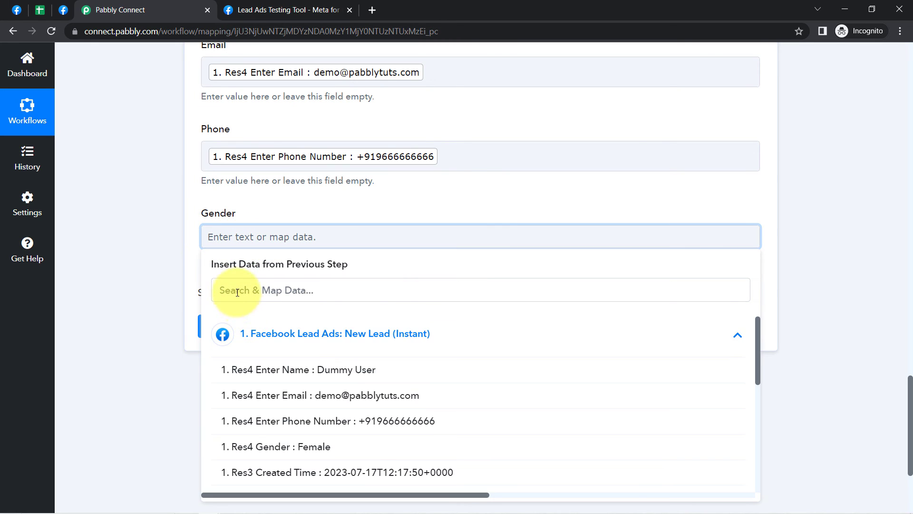
{"action": "left_click", "coordinate": [297, 446]}
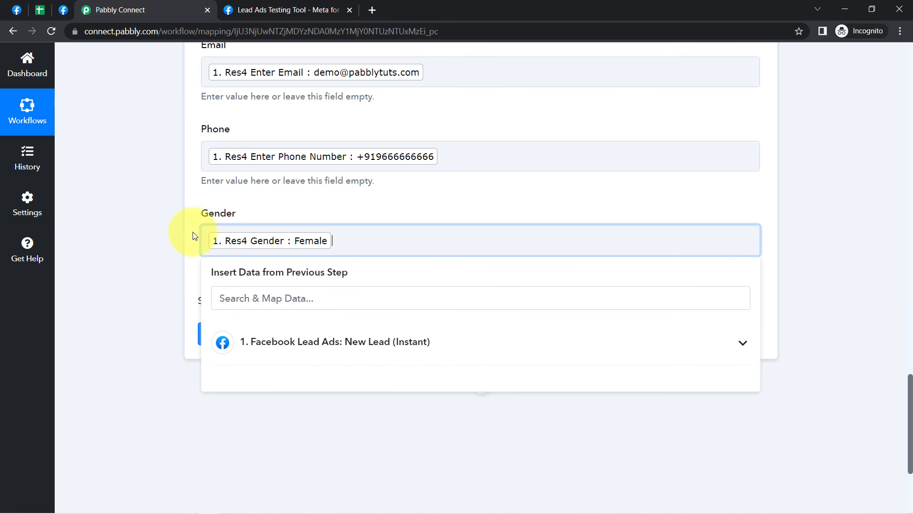
{"action": "left_click", "coordinate": [143, 194]}
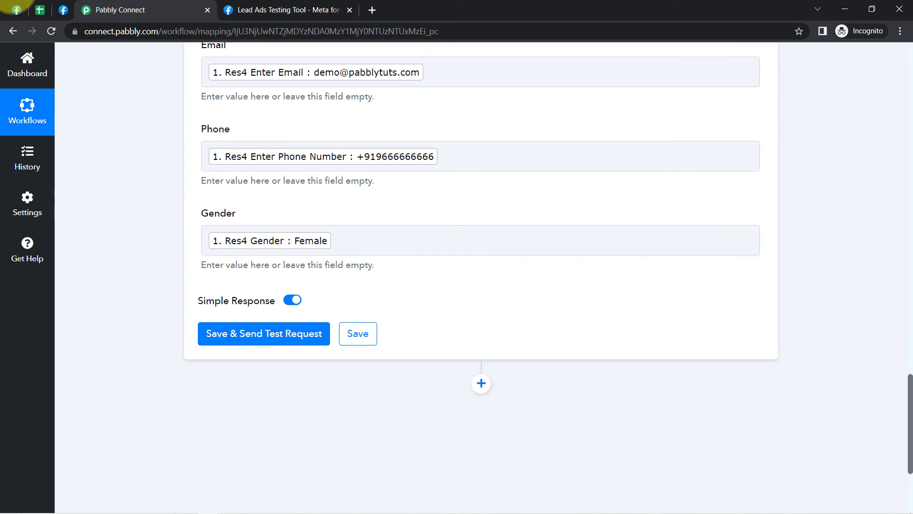
Glance at the Ayurvedic Spa lead form, then save the Google Sheets action and send its test request
{"action": "left_click", "coordinate": [16, 9]}
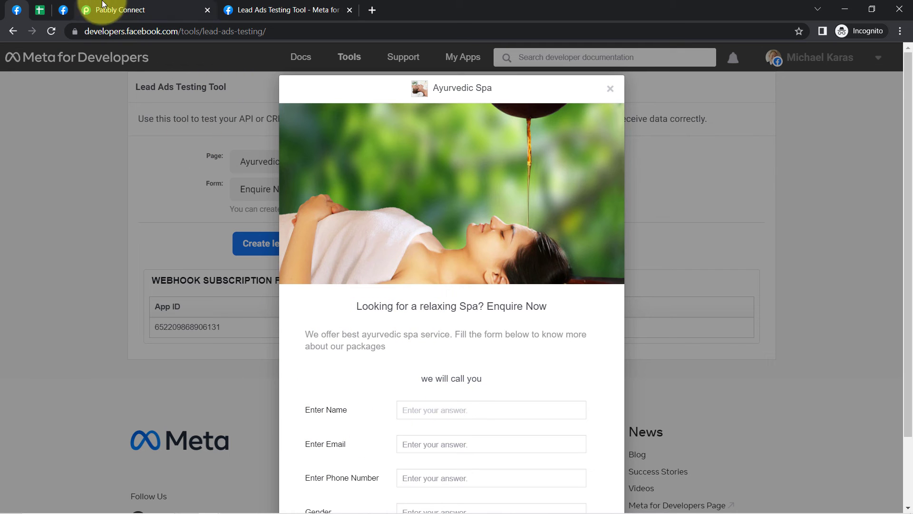
{"action": "left_click", "coordinate": [125, 10]}
{"action": "left_click", "coordinate": [287, 231]}
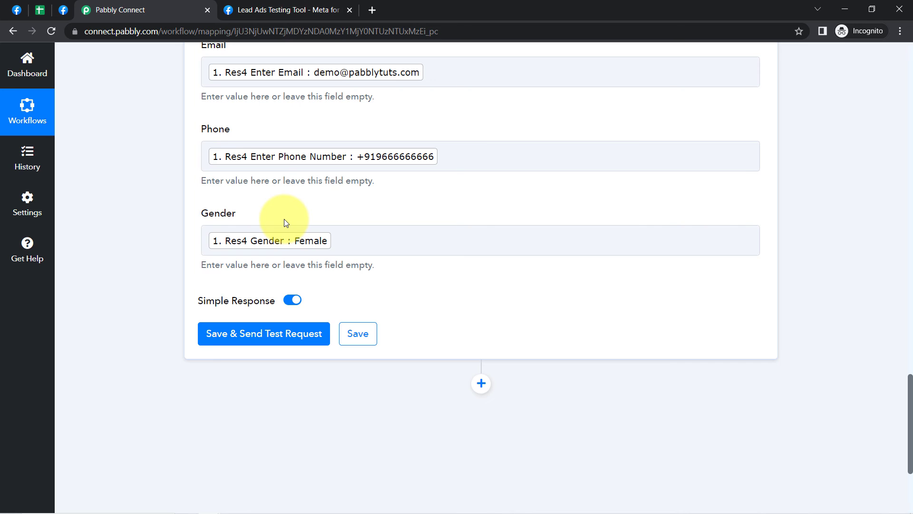
{"action": "left_click", "coordinate": [239, 333]}
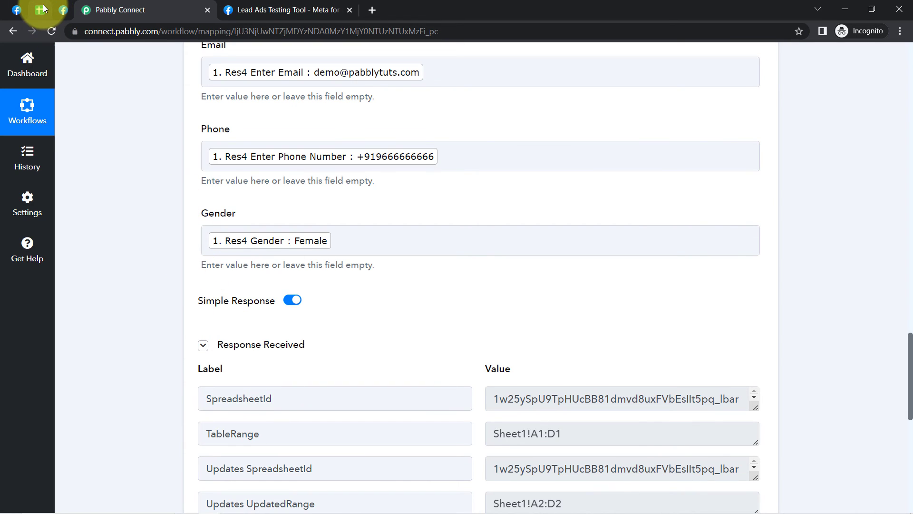
Switch to Google Sheets, remove the fill colour and bold from row 2, and widen the Email column to fit its entry
{"action": "left_click", "coordinate": [43, 8]}
{"action": "left_click", "coordinate": [188, 261]}
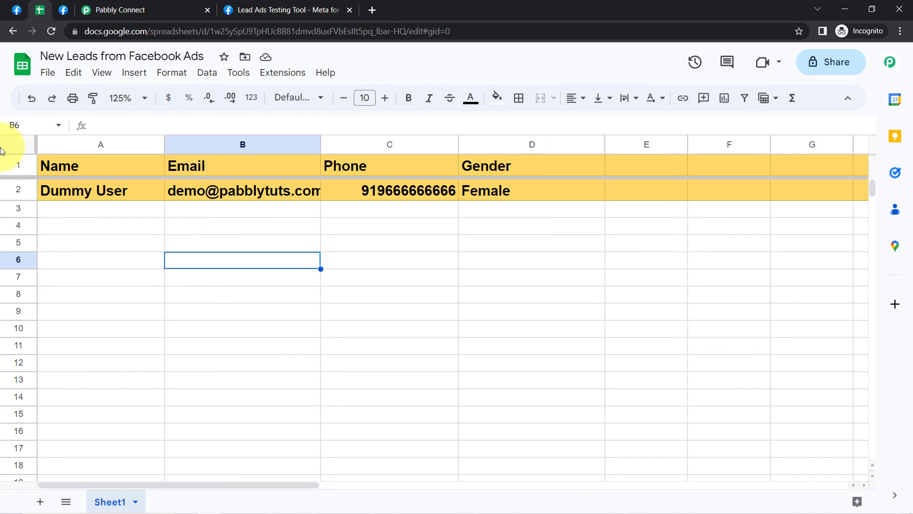
{"action": "left_click", "coordinate": [3, 190]}
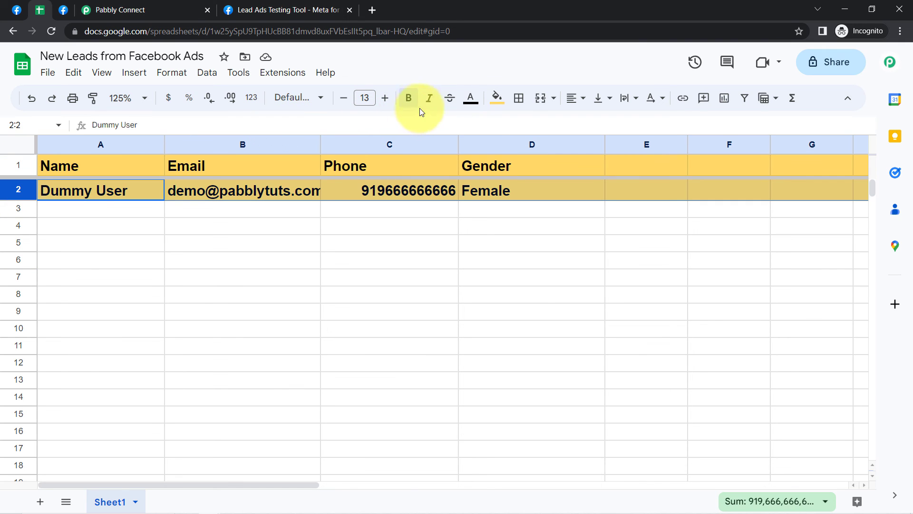
{"action": "left_click", "coordinate": [497, 98]}
{"action": "left_click", "coordinate": [519, 125]}
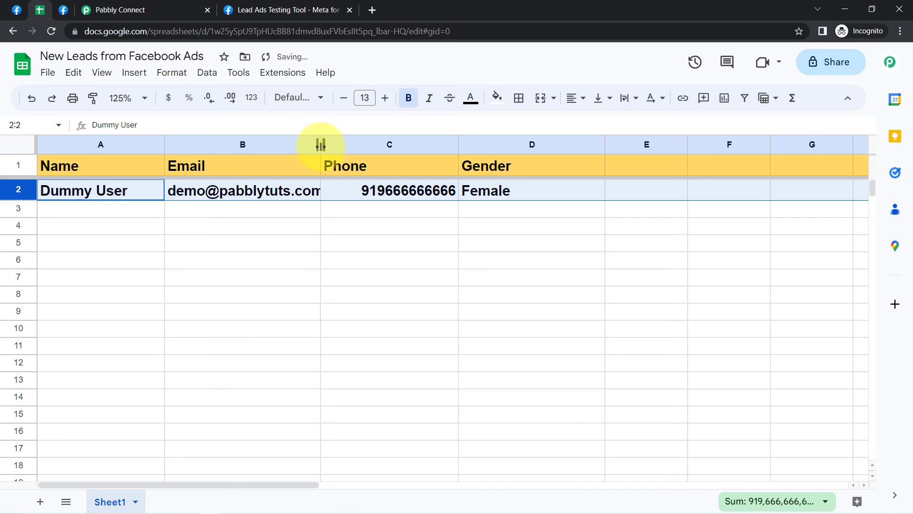
{"action": "left_click_drag", "start_coordinate": [321, 146], "coordinate": [350, 147]}
{"action": "key", "text": "ctrl+b"}
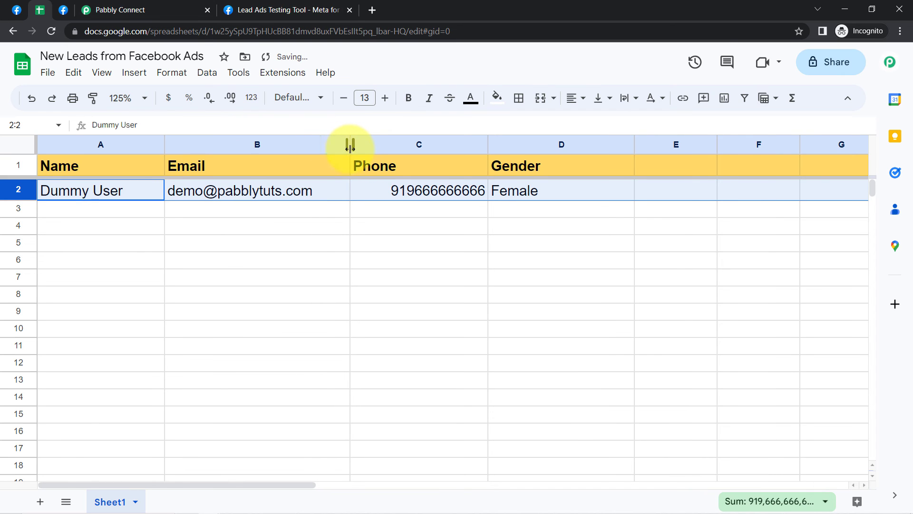
Inspect the name, email and phone cells of the new lead in row 2
{"action": "left_click", "coordinate": [124, 284]}
{"action": "left_click", "coordinate": [153, 188]}
{"action": "left_click", "coordinate": [198, 190]}
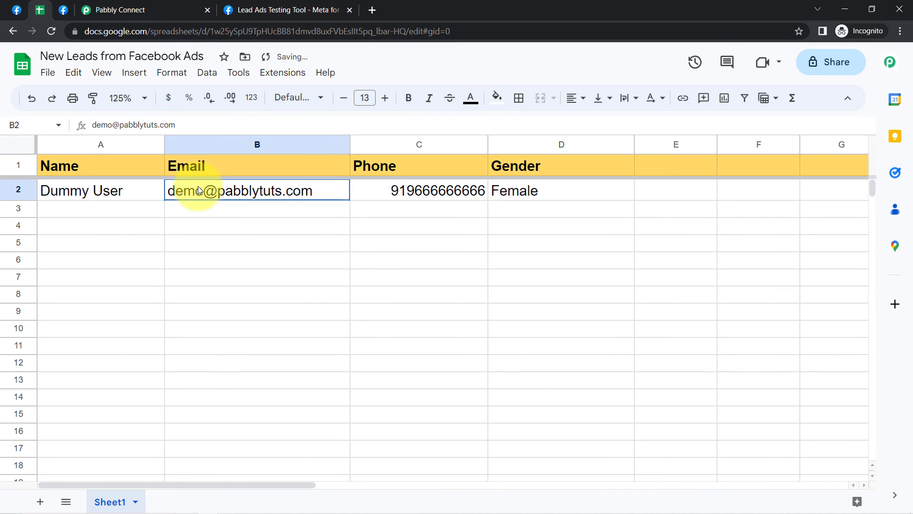
{"action": "left_click", "coordinate": [375, 194]}
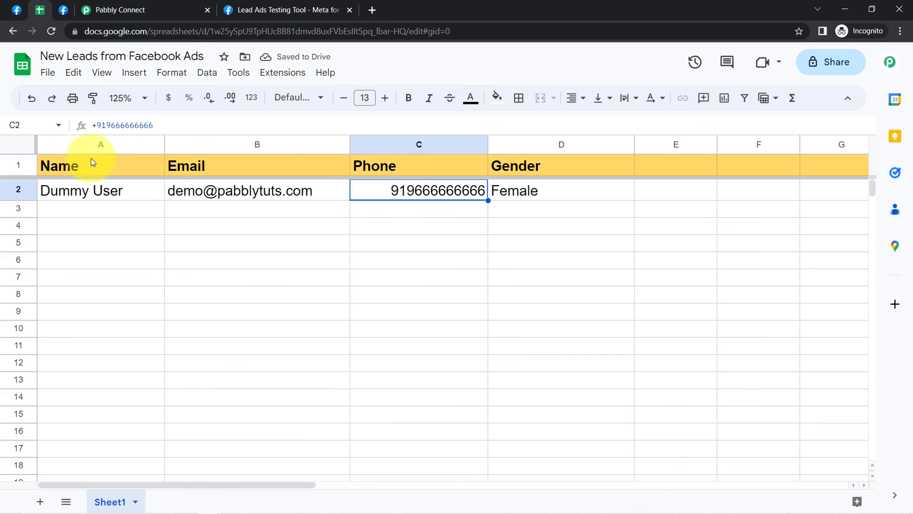
Left-align all cells in Sheet1
{"action": "left_click", "coordinate": [16, 142]}
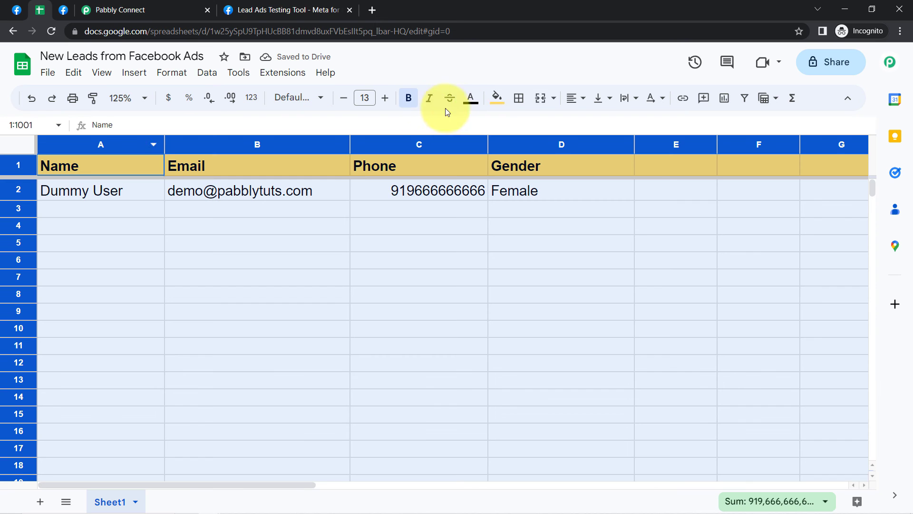
{"action": "left_click", "coordinate": [572, 101]}
{"action": "left_click", "coordinate": [575, 126]}
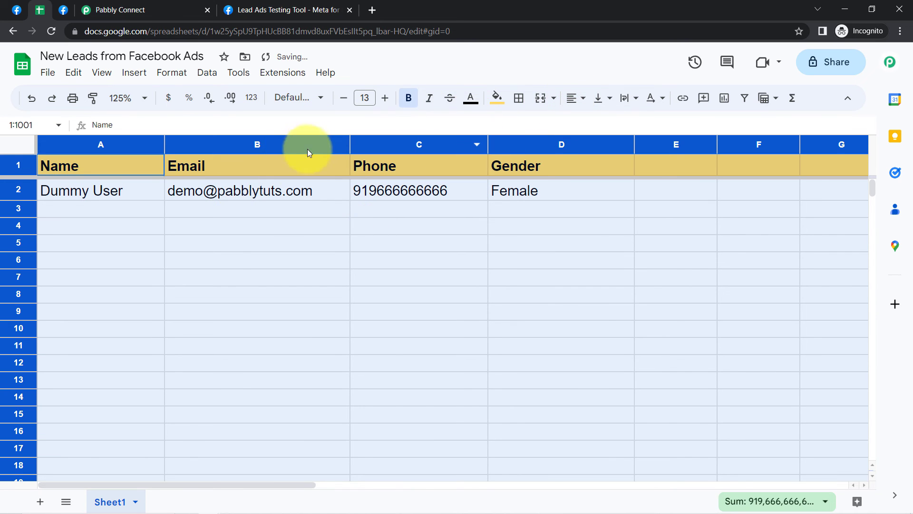
{"action": "left_click", "coordinate": [266, 219]}
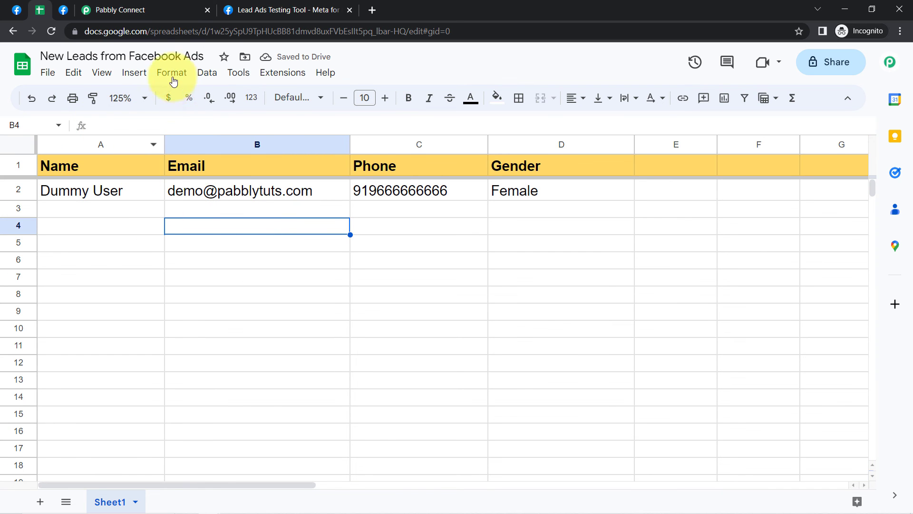
Return to Pabbly Connect and collapse the Facebook Lead Ads trigger and the Google Sheets action
{"action": "left_click", "coordinate": [135, 6]}
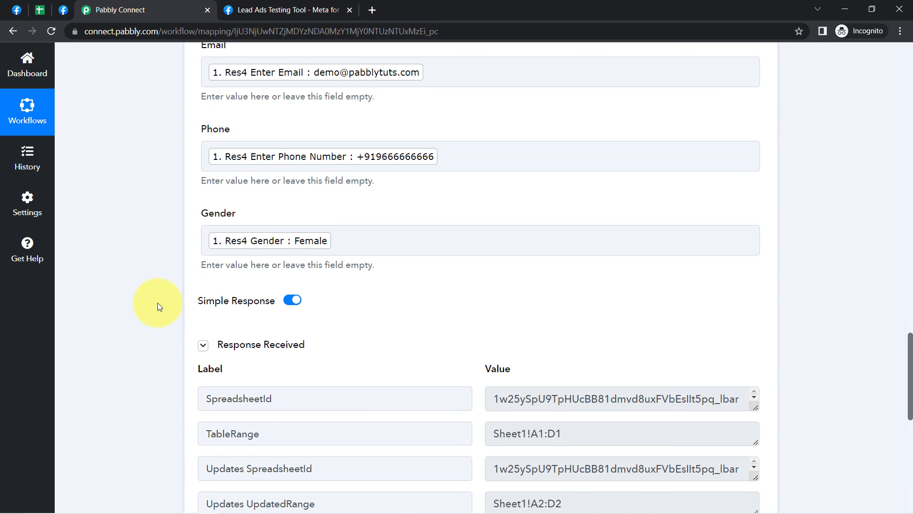
{"action": "scroll", "coordinate": [150, 289], "scroll_direction": "up", "scroll_amount": 20}
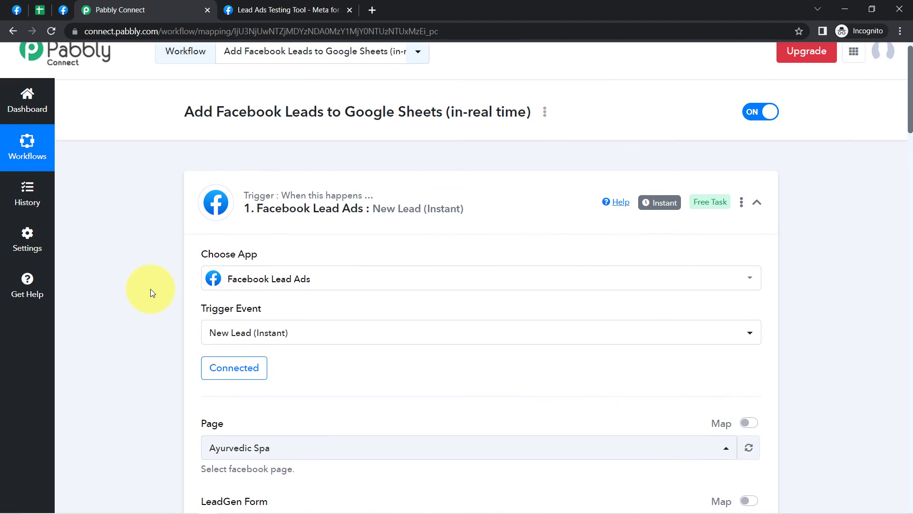
{"action": "left_click", "coordinate": [307, 219]}
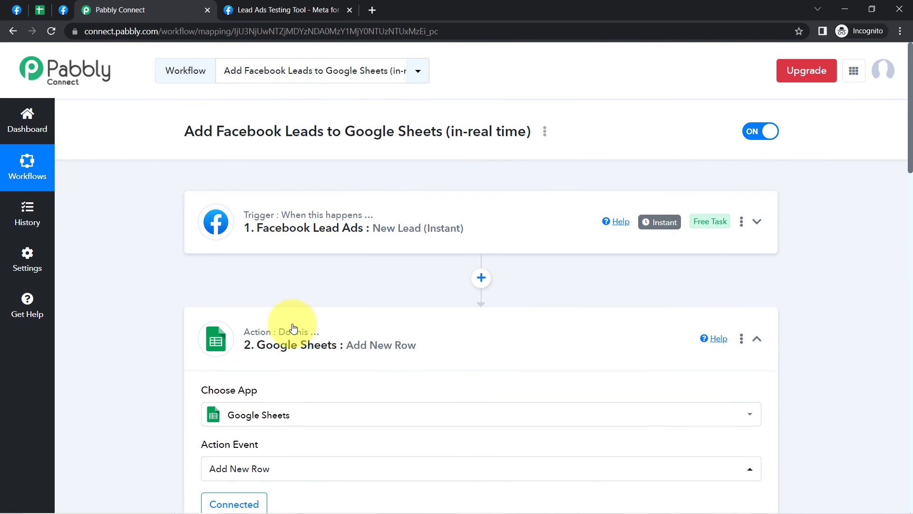
{"action": "left_click", "coordinate": [293, 328]}
Review the Ayurvedic Spa lead form and the empty rows 3 to 5 under Name to Gender in Google Sheets
{"action": "left_click", "coordinate": [17, 9]}
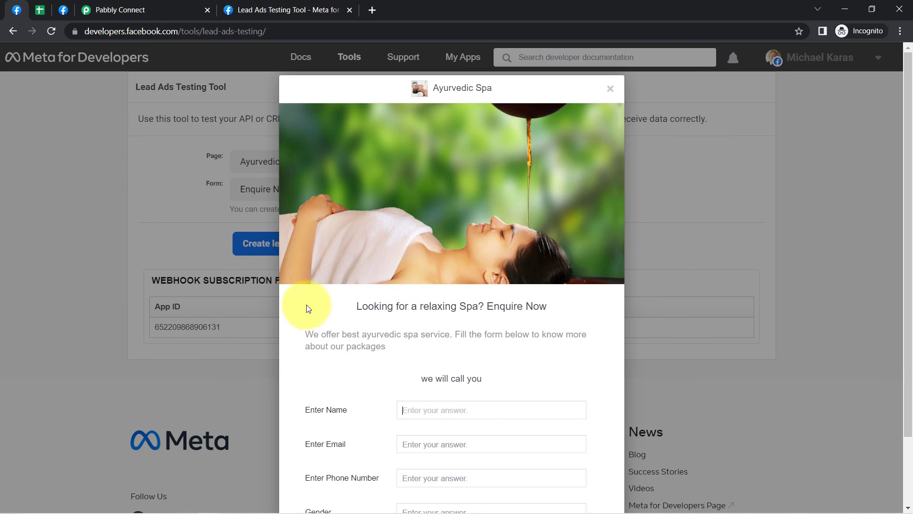
{"action": "left_click", "coordinate": [40, 9]}
{"action": "left_click", "coordinate": [150, 215]}
{"action": "left_click_drag", "start_coordinate": [151, 218], "coordinate": [523, 214]}
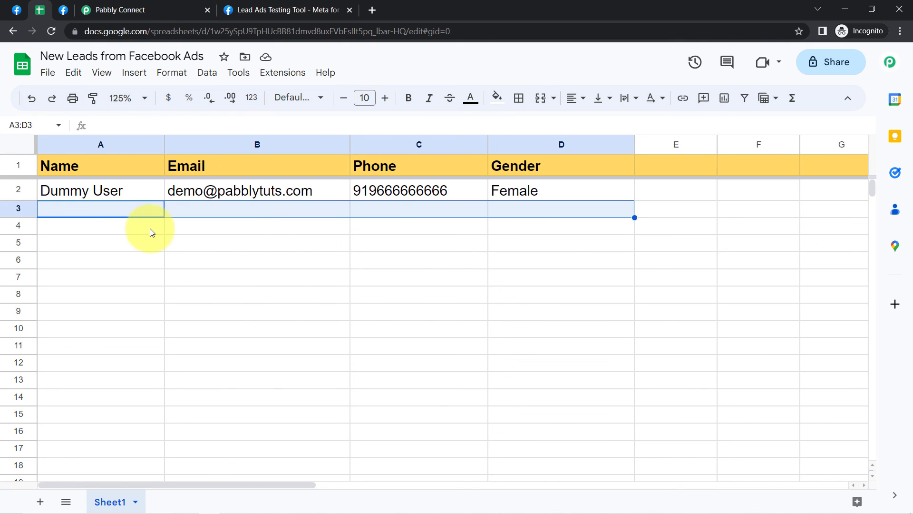
{"action": "left_click_drag", "start_coordinate": [149, 227], "coordinate": [591, 229]}
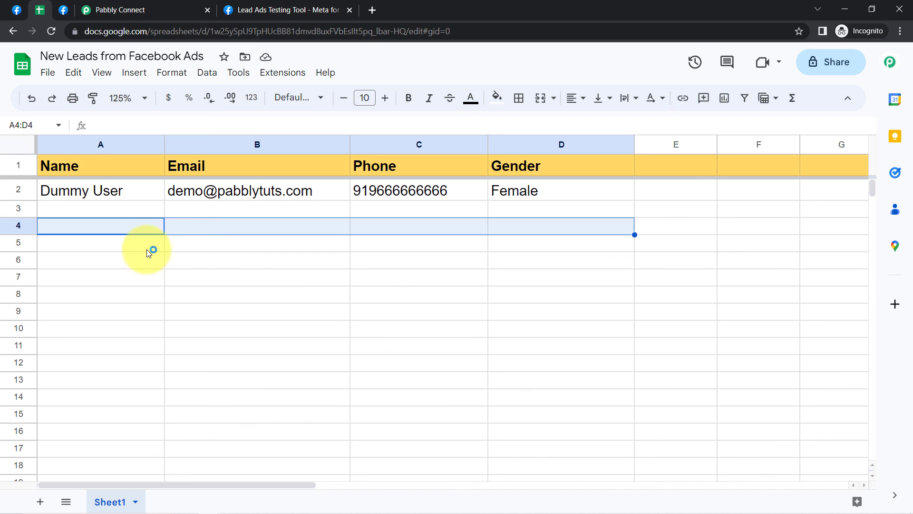
{"action": "left_click_drag", "start_coordinate": [150, 248], "coordinate": [538, 242]}
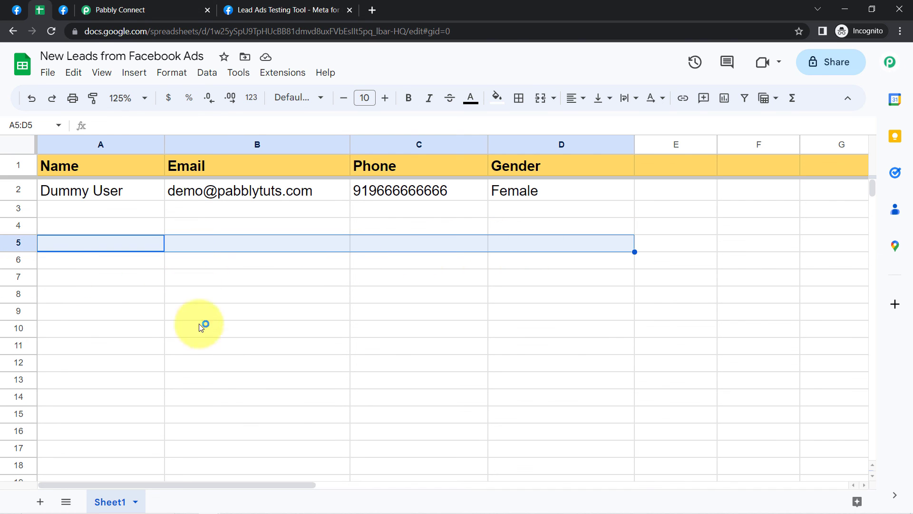
Go back to Pabbly Connect, copy the workflow's share link and close the sharing dialog
{"action": "left_click", "coordinate": [106, 6]}
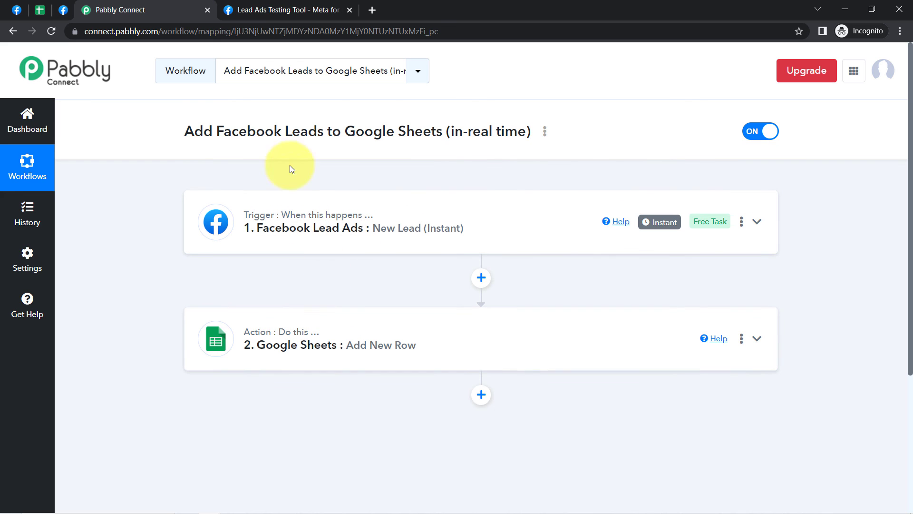
{"action": "left_click", "coordinate": [545, 136]}
{"action": "left_click", "coordinate": [425, 195]}
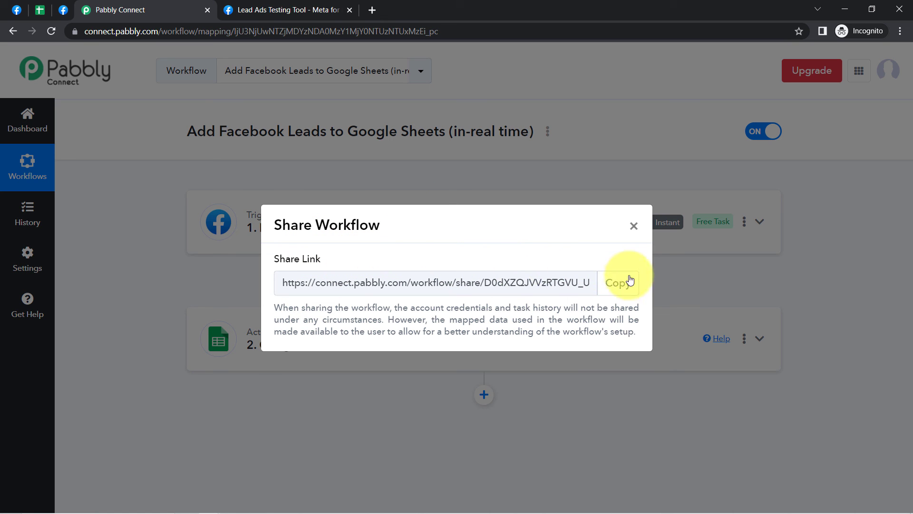
{"action": "left_click", "coordinate": [628, 283]}
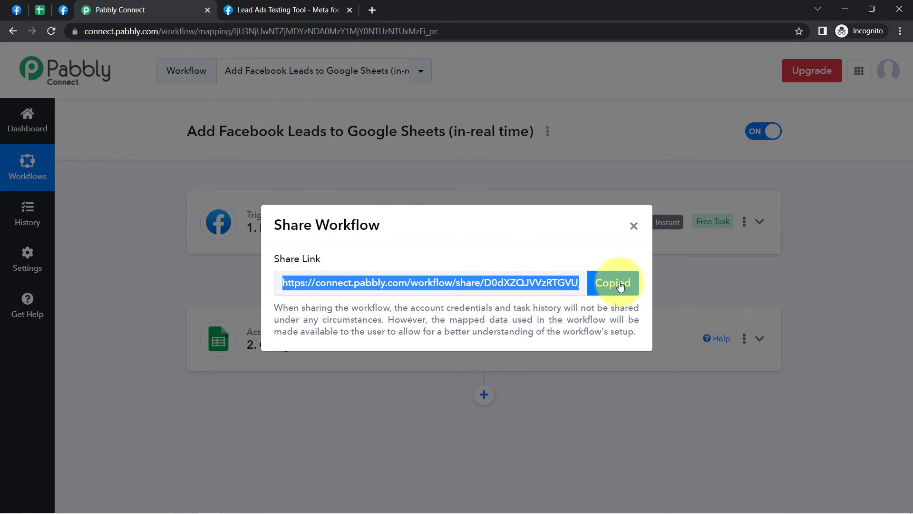
{"action": "left_click", "coordinate": [631, 229]}
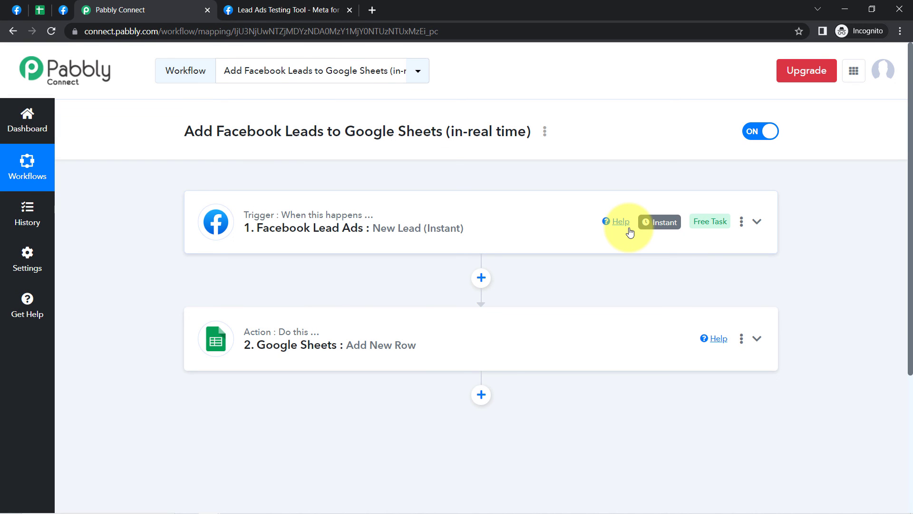